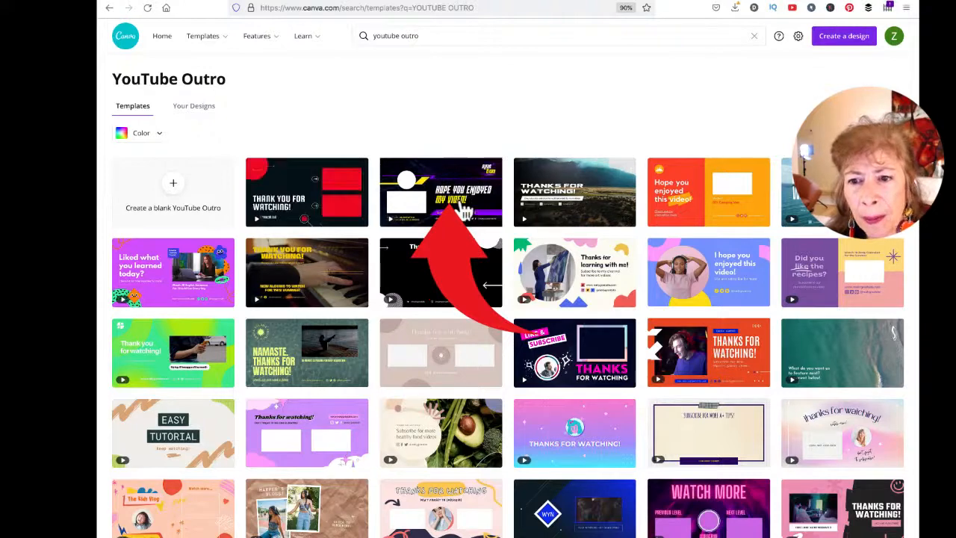
Open the purple, yellow and black "Hope you enjoyed my video!" outro template and slightly reposition its headline, subscribe text, banner and contact line.
{"action": "left_click", "coordinate": [464, 211]}
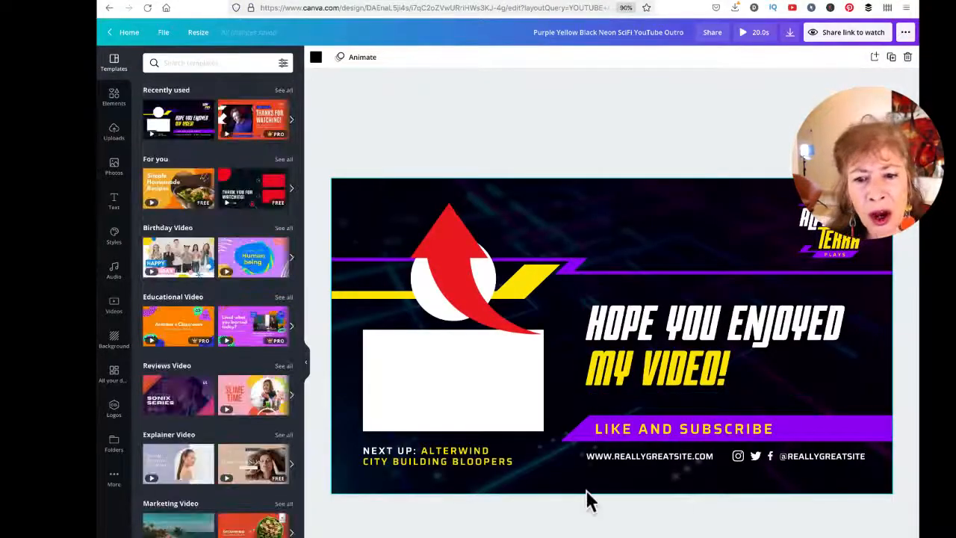
{"action": "mouse_move", "coordinate": [727, 344]}
{"action": "left_mouse_down"}
{"action": "mouse_move", "coordinate": [734, 365]}
{"action": "mouse_move", "coordinate": [703, 364]}
{"action": "mouse_move", "coordinate": [716, 324]}
{"action": "mouse_move", "coordinate": [727, 326]}
{"action": "mouse_move", "coordinate": [716, 328]}
{"action": "left_mouse_up"}
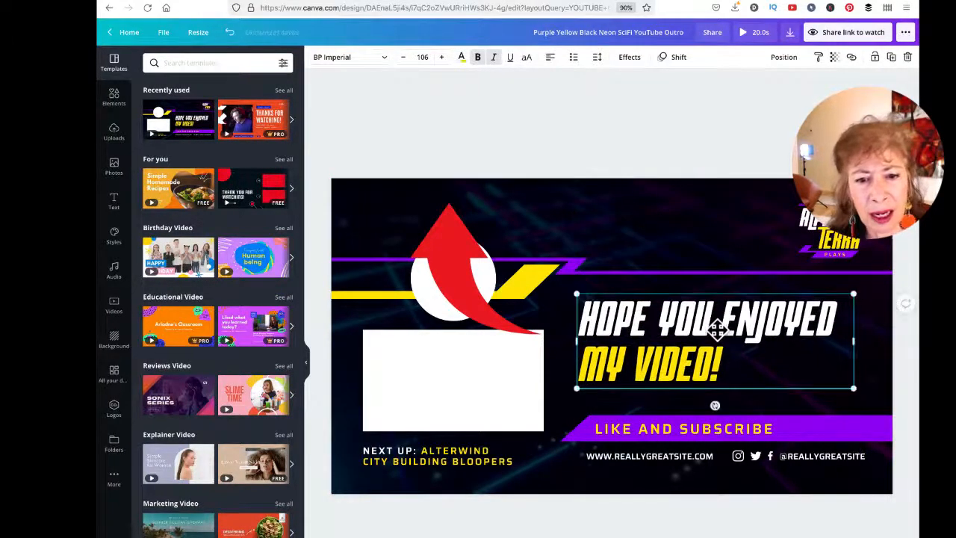
{"action": "mouse_move", "coordinate": [705, 432]}
{"action": "left_mouse_down"}
{"action": "mouse_move", "coordinate": [486, 418]}
{"action": "mouse_move", "coordinate": [732, 431]}
{"action": "mouse_move", "coordinate": [697, 430]}
{"action": "left_mouse_up"}
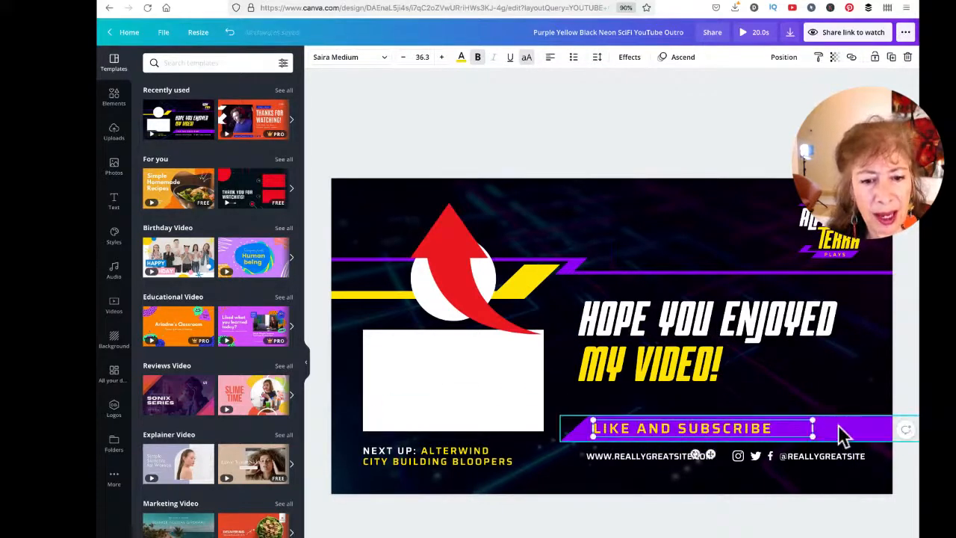
{"action": "left_click", "coordinate": [838, 429]}
{"action": "mouse_move", "coordinate": [838, 430]}
{"action": "left_mouse_down"}
{"action": "mouse_move", "coordinate": [632, 420]}
{"action": "mouse_move", "coordinate": [854, 423]}
{"action": "mouse_move", "coordinate": [706, 422]}
{"action": "mouse_move", "coordinate": [814, 418]}
{"action": "mouse_move", "coordinate": [823, 427]}
{"action": "left_mouse_up"}
{"action": "mouse_move", "coordinate": [634, 465]}
{"action": "left_mouse_down"}
{"action": "mouse_move", "coordinate": [603, 482]}
{"action": "mouse_move", "coordinate": [673, 385]}
{"action": "mouse_move", "coordinate": [630, 457]}
{"action": "left_mouse_up"}
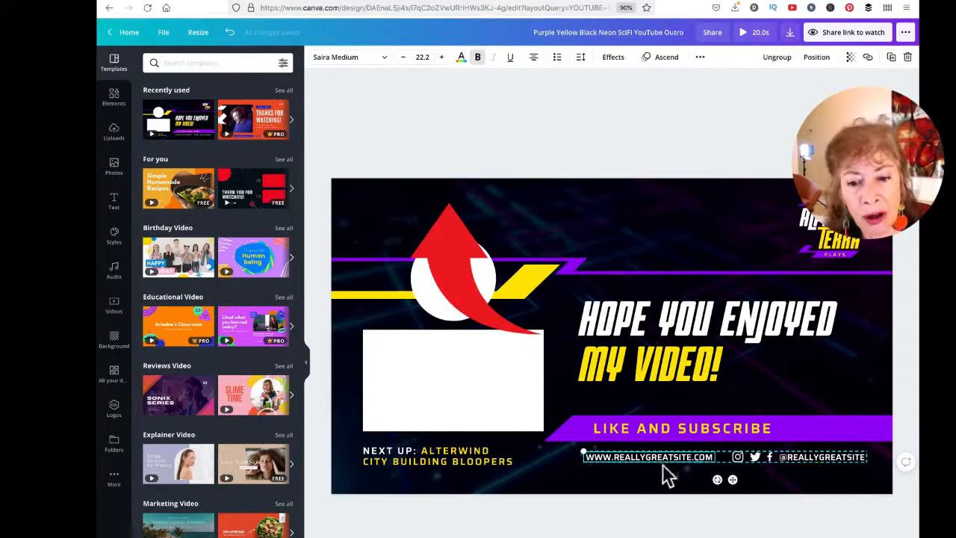
Ungroup the website and social media line, and check that the website text, social icons and handle can be selected individually.
{"action": "double_click", "coordinate": [703, 459]}
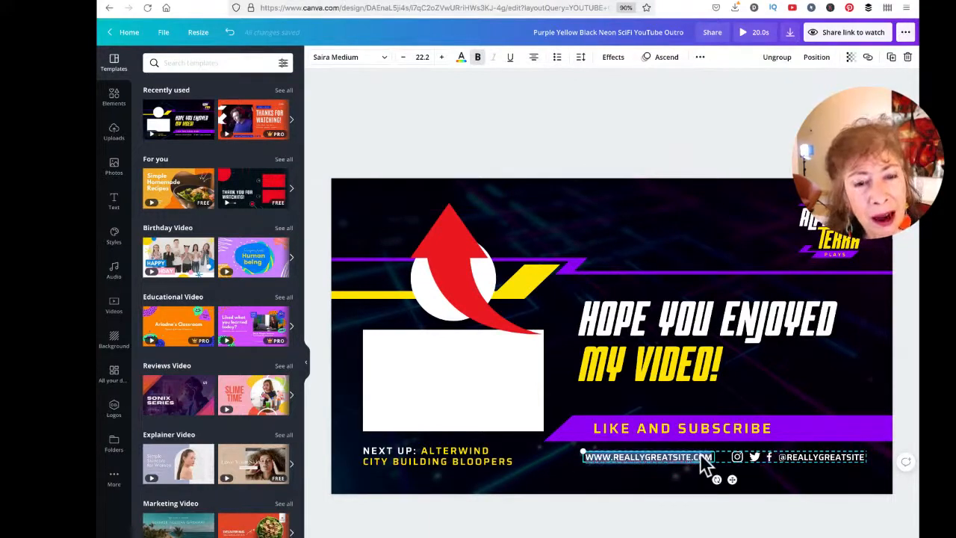
{"action": "left_click", "coordinate": [780, 60]}
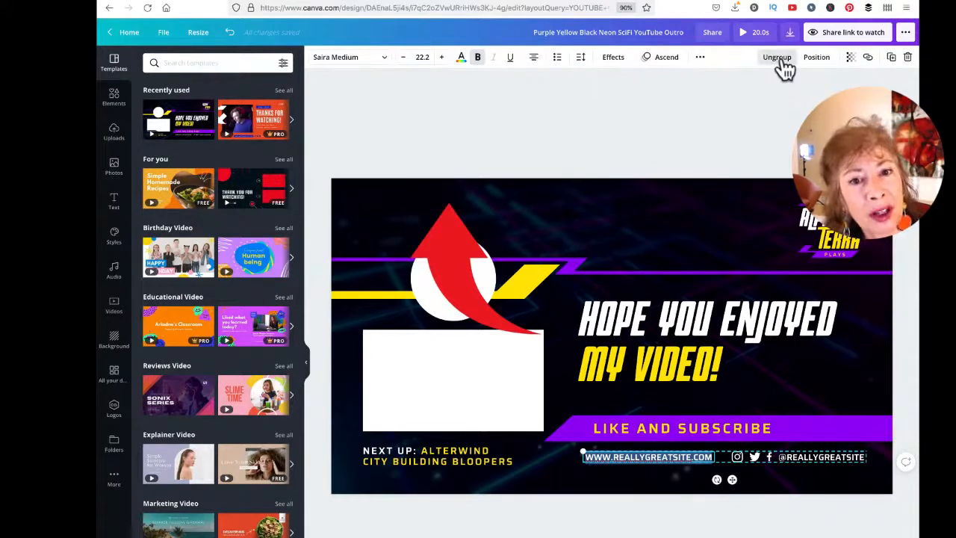
{"action": "left_click", "coordinate": [709, 154]}
{"action": "left_click", "coordinate": [693, 463]}
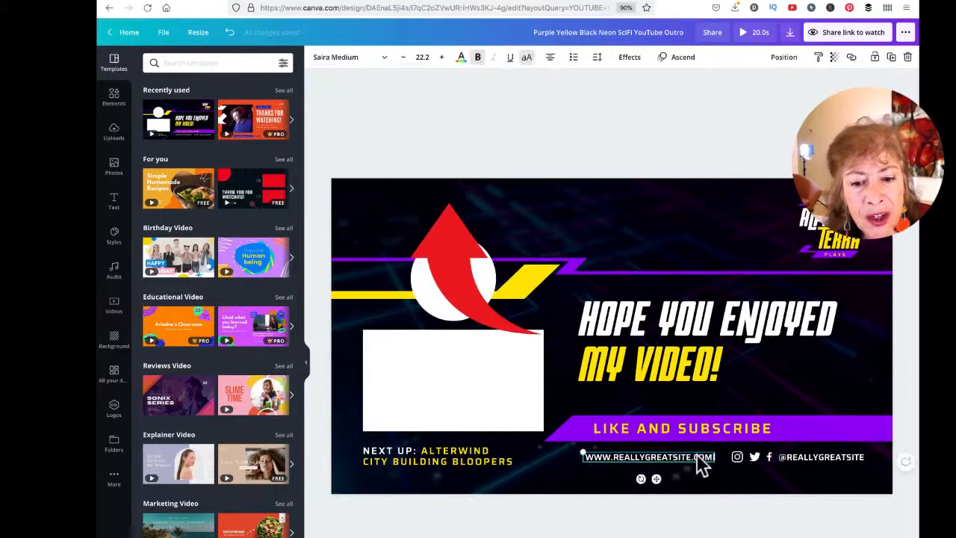
{"action": "left_click", "coordinate": [738, 458]}
{"action": "left_click", "coordinate": [754, 459]}
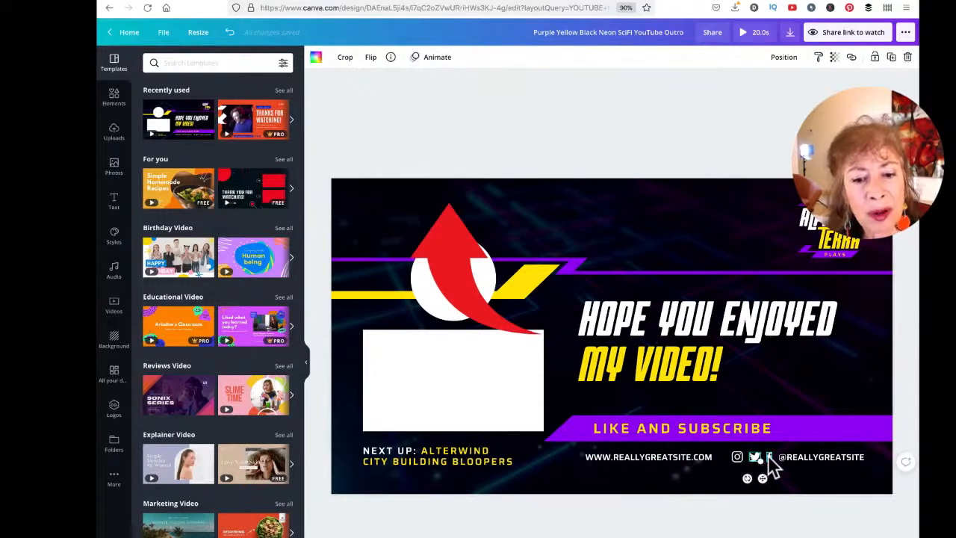
{"action": "left_click", "coordinate": [814, 465]}
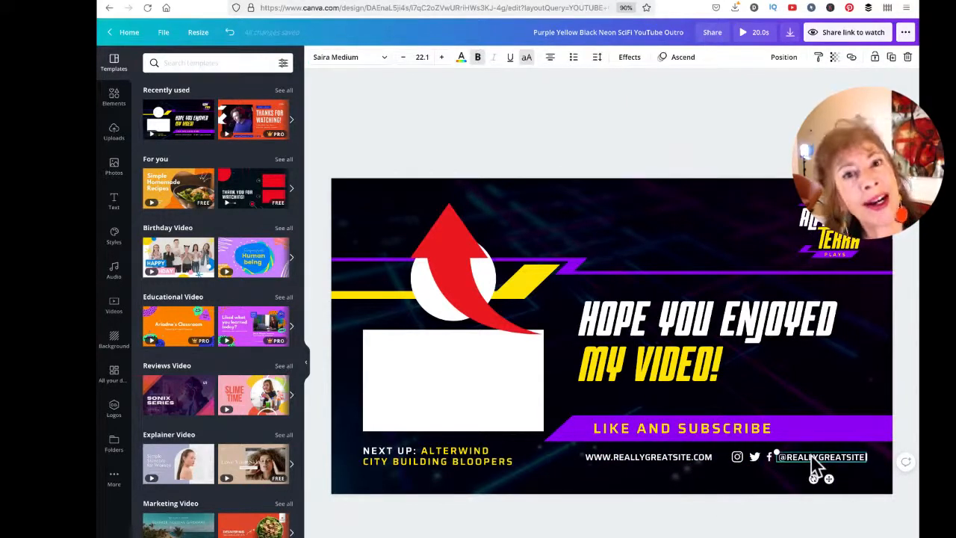
Group the website text, social icons and handle together, and shift the grouped line slightly.
{"action": "left_click_drag", "start_coordinate": [579, 466], "coordinate": [839, 455]}
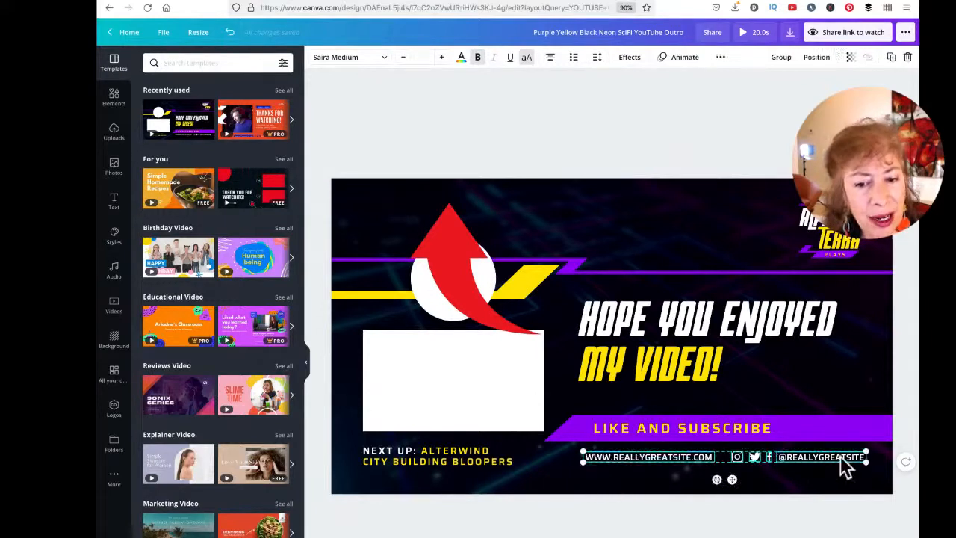
{"action": "left_click", "coordinate": [780, 59]}
{"action": "mouse_move", "coordinate": [666, 466]}
{"action": "left_mouse_down"}
{"action": "mouse_move", "coordinate": [736, 454]}
{"action": "mouse_move", "coordinate": [678, 497]}
{"action": "mouse_move", "coordinate": [663, 457]}
{"action": "left_mouse_up"}
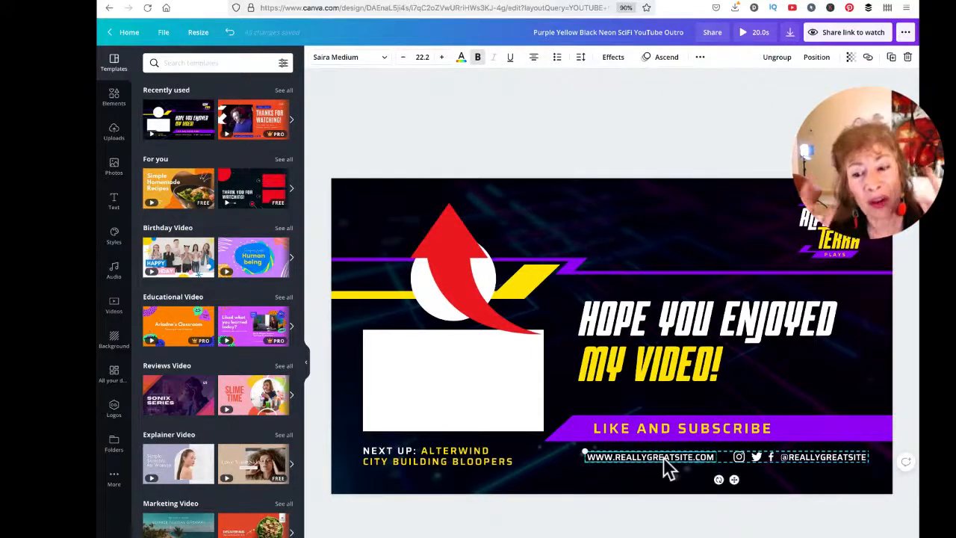
Try a circle shape about 342 × 342 px in size centred over the white placeholder circle, and delete it.
{"action": "left_click", "coordinate": [448, 295]}
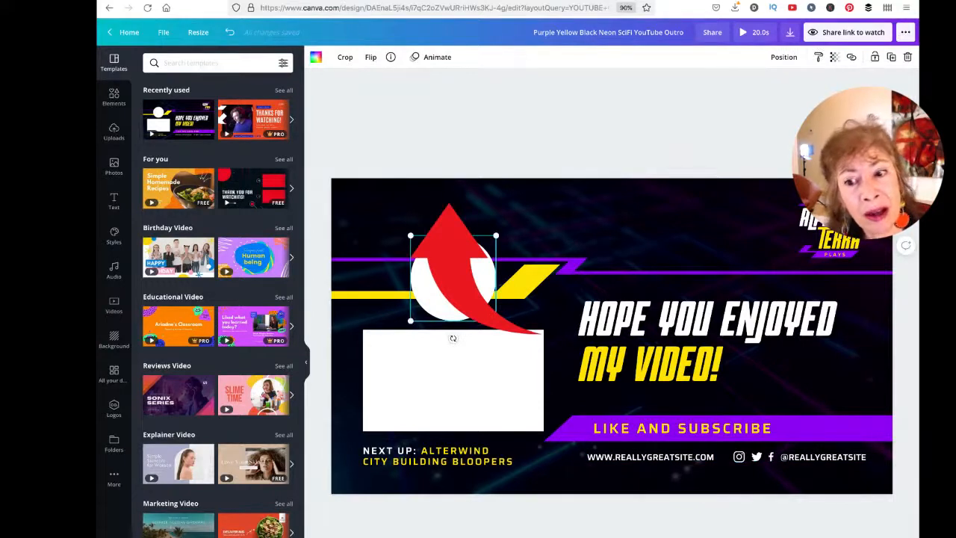
{"action": "left_click", "coordinate": [114, 99]}
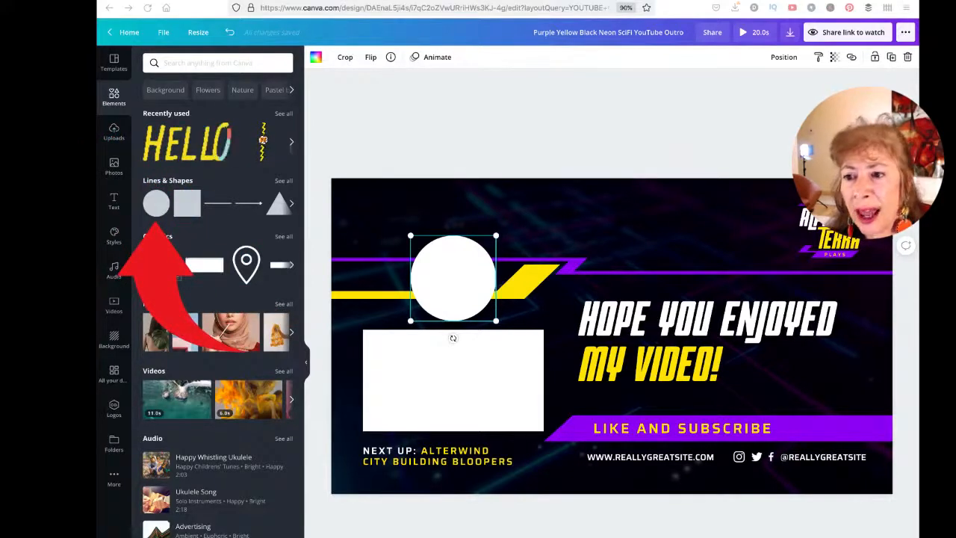
{"action": "left_click", "coordinate": [157, 208]}
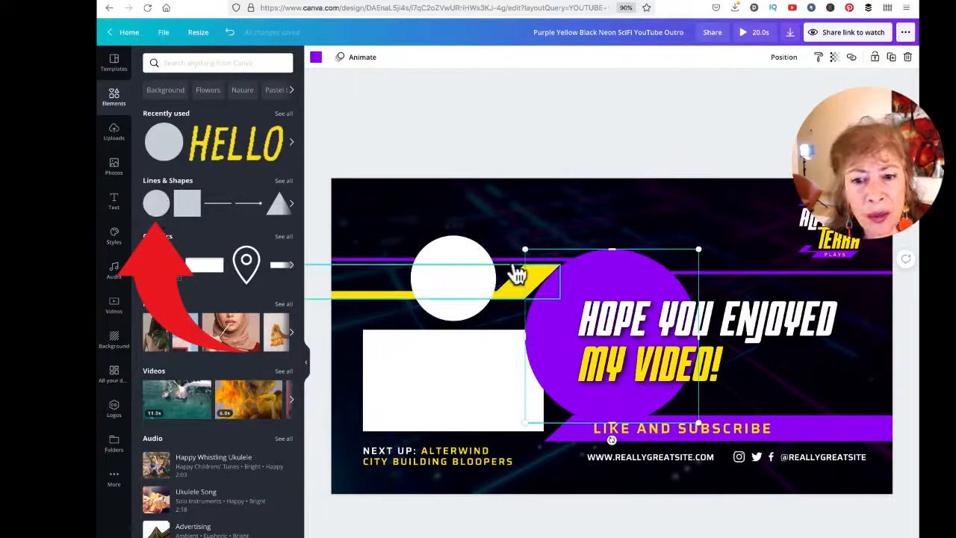
{"action": "left_click_drag", "start_coordinate": [594, 282], "coordinate": [448, 269]}
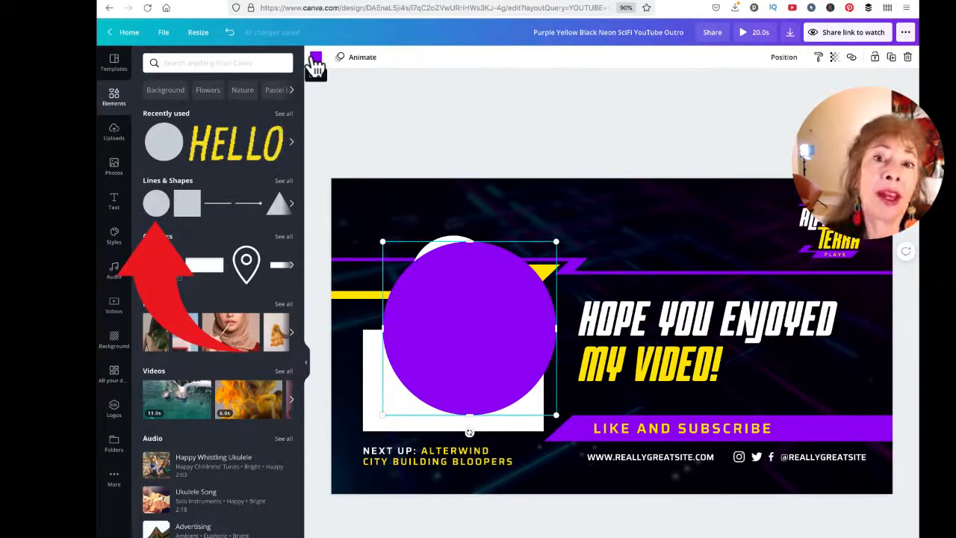
{"action": "left_click_drag", "start_coordinate": [495, 326], "coordinate": [482, 306]}
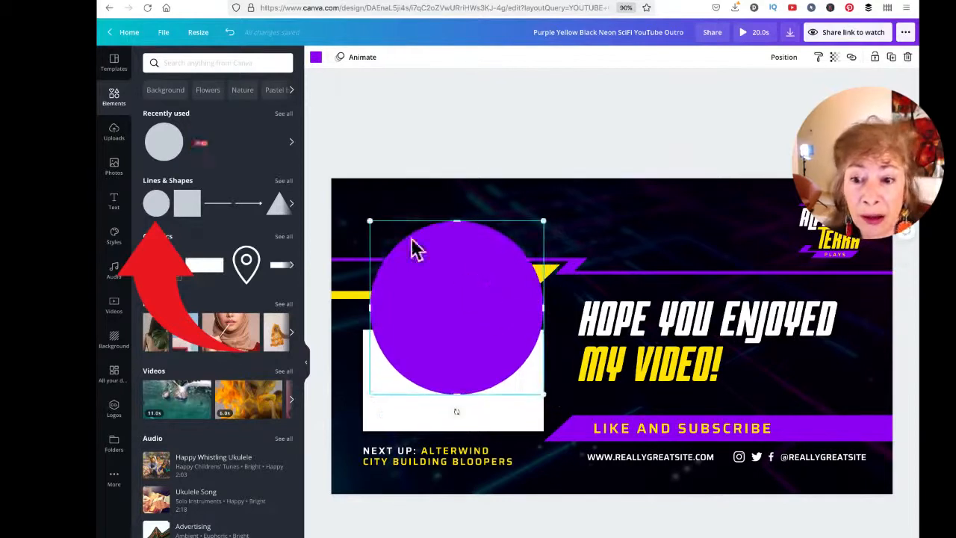
{"action": "left_click_drag", "start_coordinate": [541, 398], "coordinate": [486, 309]}
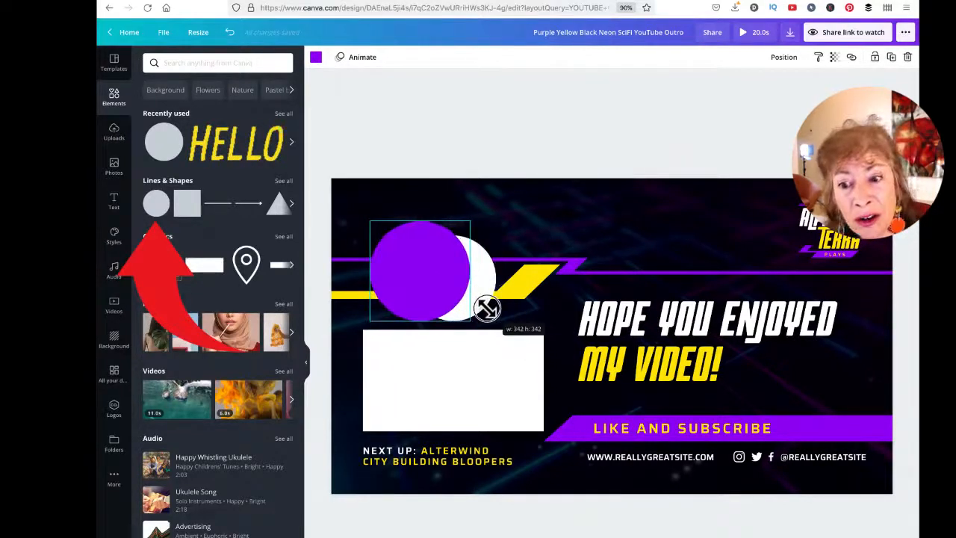
{"action": "left_click_drag", "start_coordinate": [415, 273], "coordinate": [448, 269]}
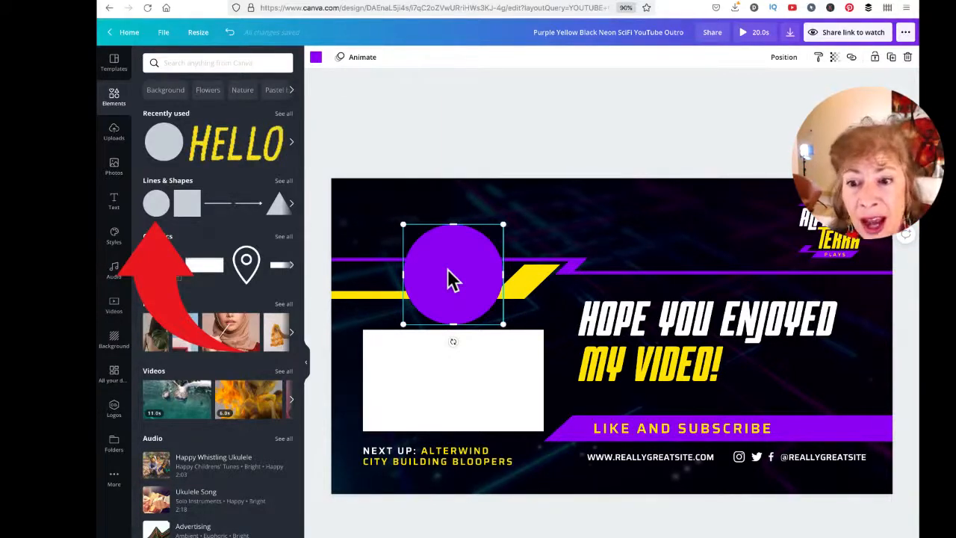
{"action": "key", "text": "Delete"}
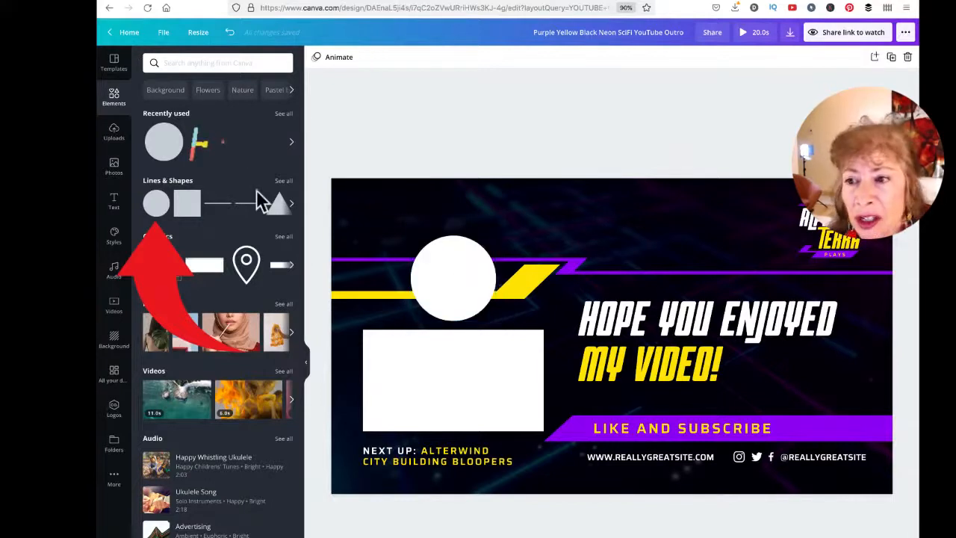
Search the elements for "CIRCLE STICKER" and limit the results to graphics.
{"action": "left_click", "coordinate": [187, 63]}
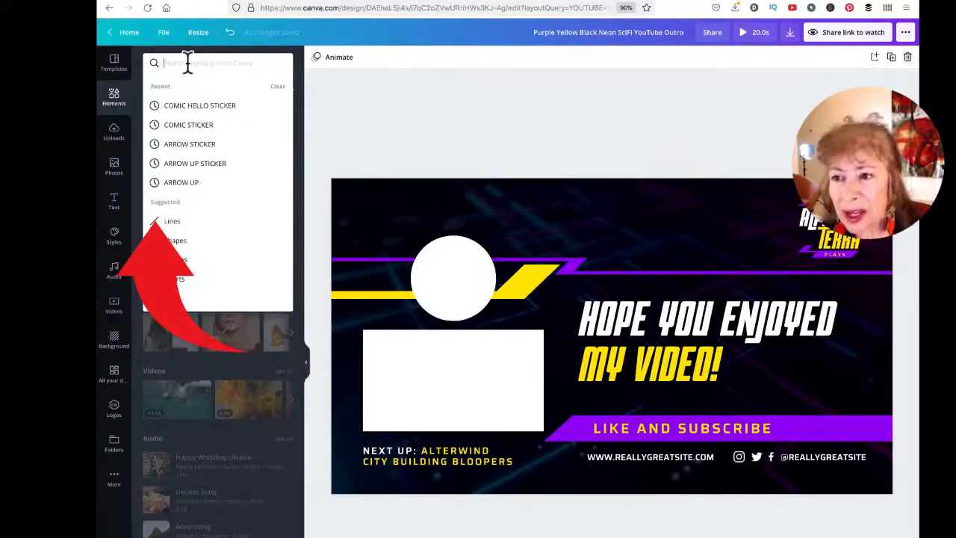
{"action": "type", "text": "CIRCLE STICKER"}
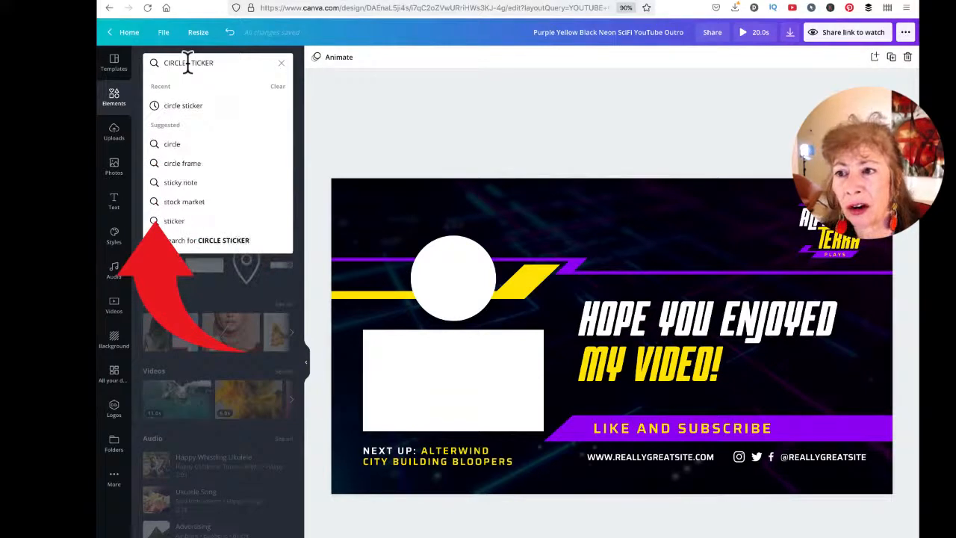
{"action": "key", "text": "Return"}
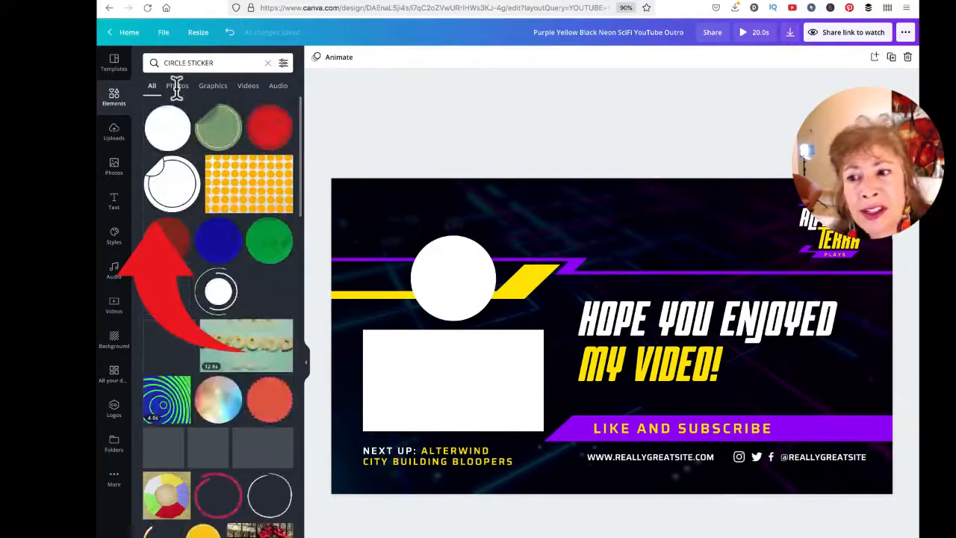
{"action": "left_click", "coordinate": [212, 87]}
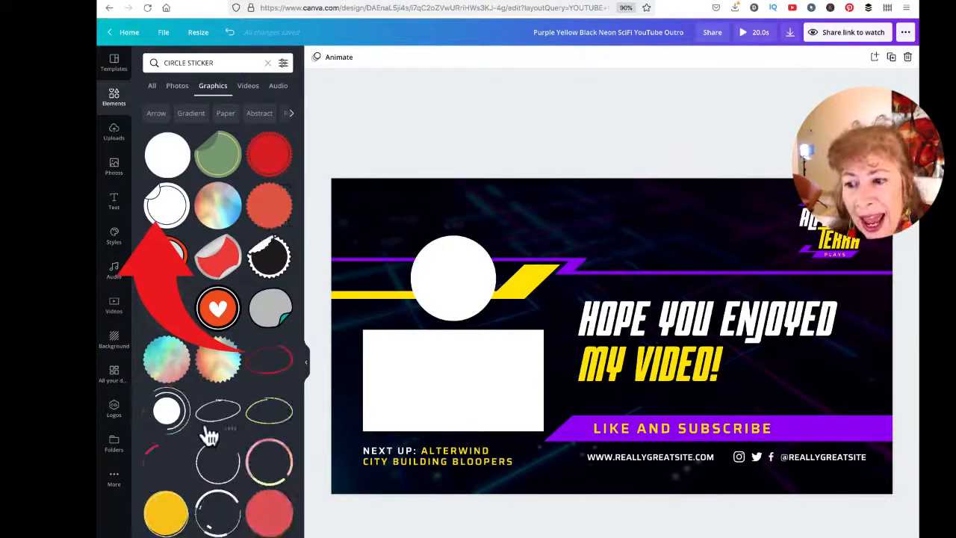
Add the animated peach-and-pink ring graphic, and shrink and centre it around the white placeholder circle.
{"action": "left_click", "coordinate": [266, 462]}
{"action": "left_click_drag", "start_coordinate": [738, 210], "coordinate": [542, 336]}
{"action": "left_click_drag", "start_coordinate": [548, 412], "coordinate": [466, 265]}
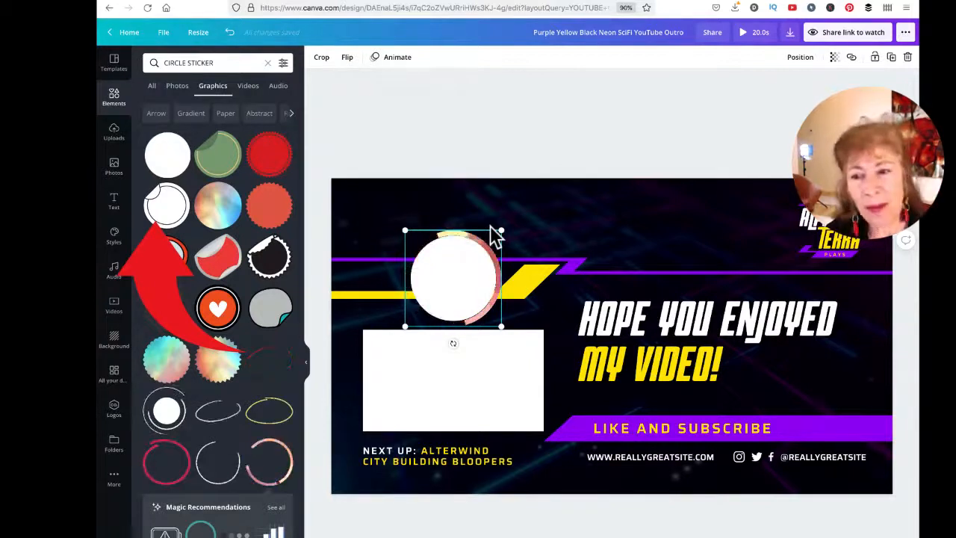
Change the element search to "CIRCLE ANIMATED" and limit the results to graphics.
{"action": "double_click", "coordinate": [207, 64]}
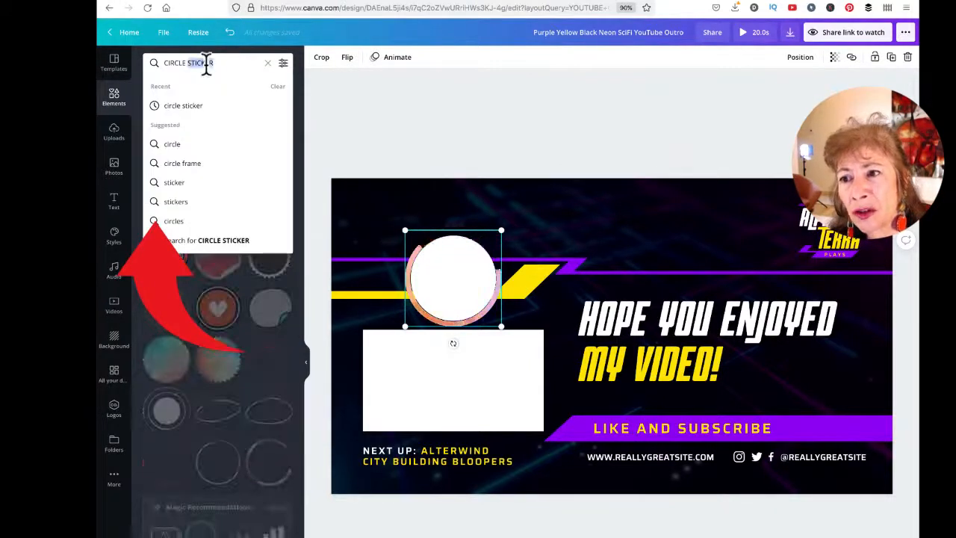
{"action": "type", "text": "anima"}
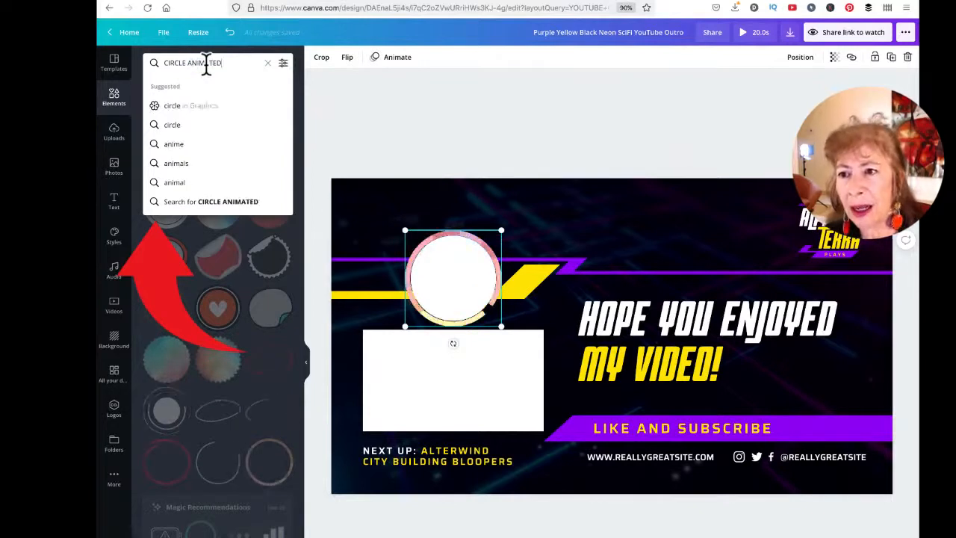
{"action": "key", "text": "Return"}
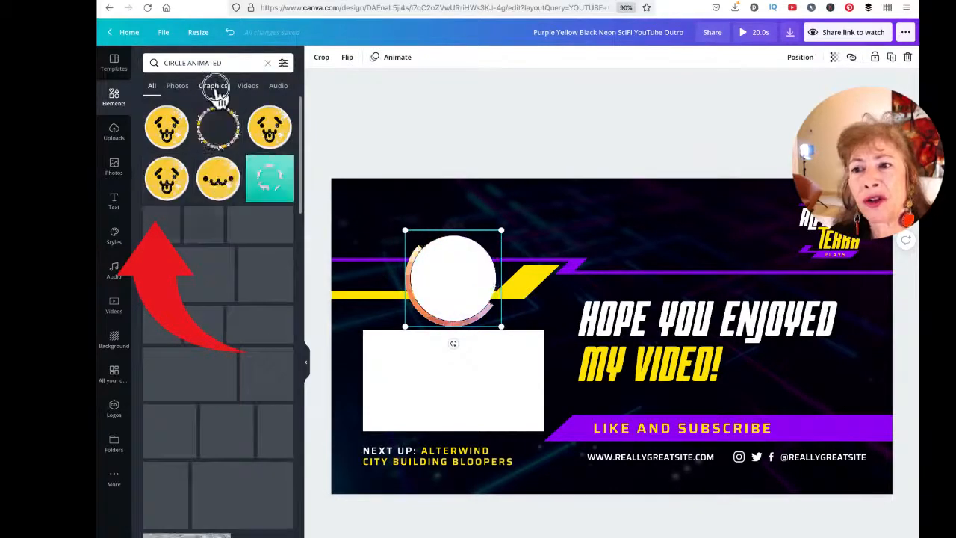
{"action": "left_click", "coordinate": [214, 89]}
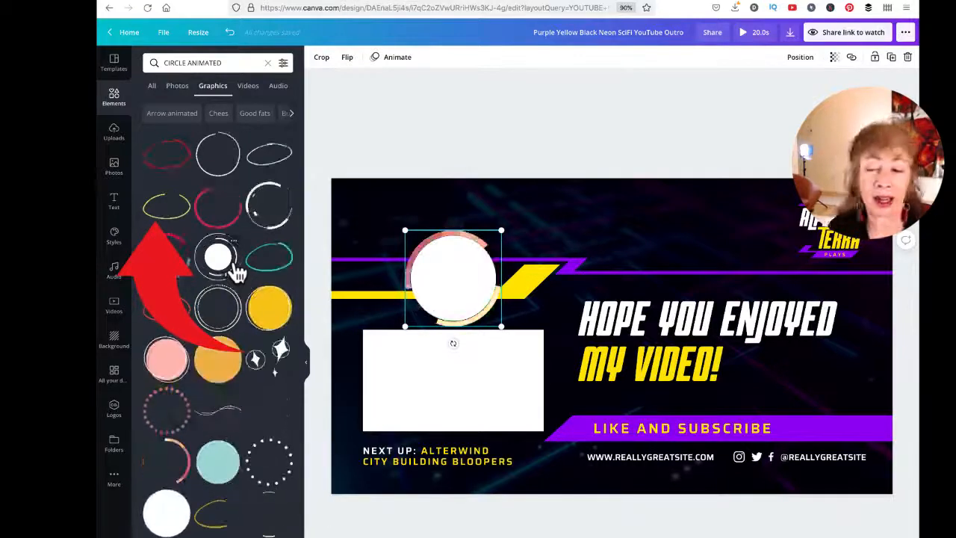
Try the animated circle of white dots over the headline area, and delete it from the design.
{"action": "left_click", "coordinate": [272, 456]}
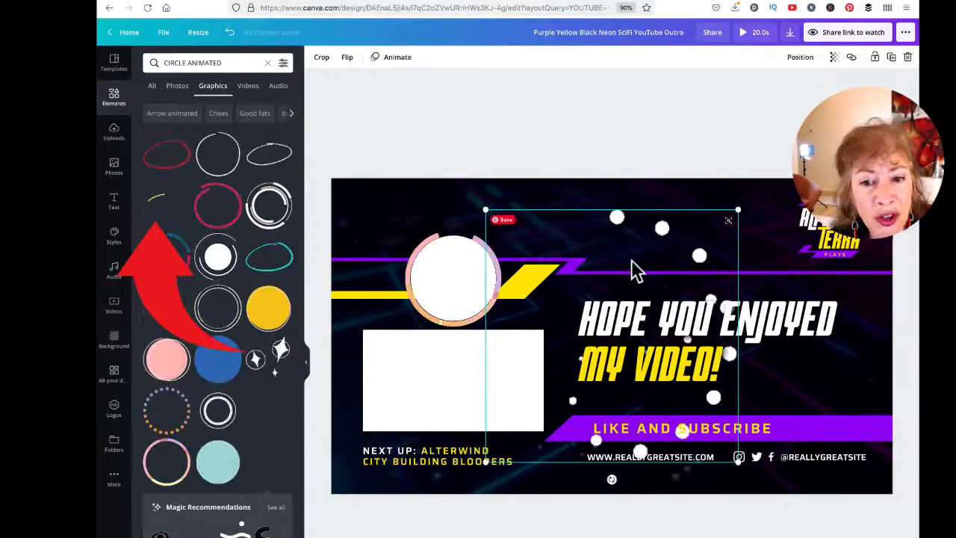
{"action": "left_click_drag", "start_coordinate": [640, 256], "coordinate": [739, 245]}
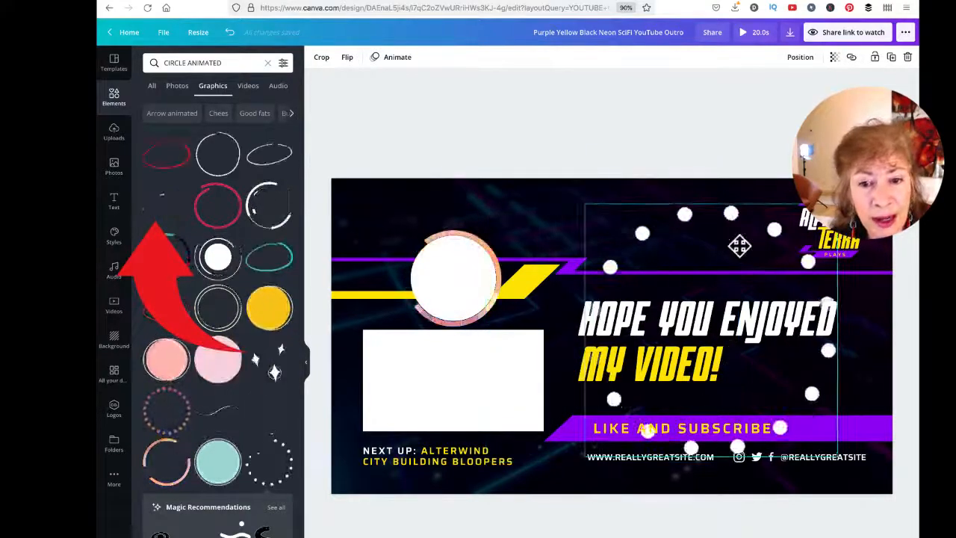
{"action": "left_click", "coordinate": [907, 57]}
Search the graphics for "RECTANGLE ANIMATED" and add the filled, rough-edged animated rectangle to the design.
{"action": "left_click", "coordinate": [459, 351]}
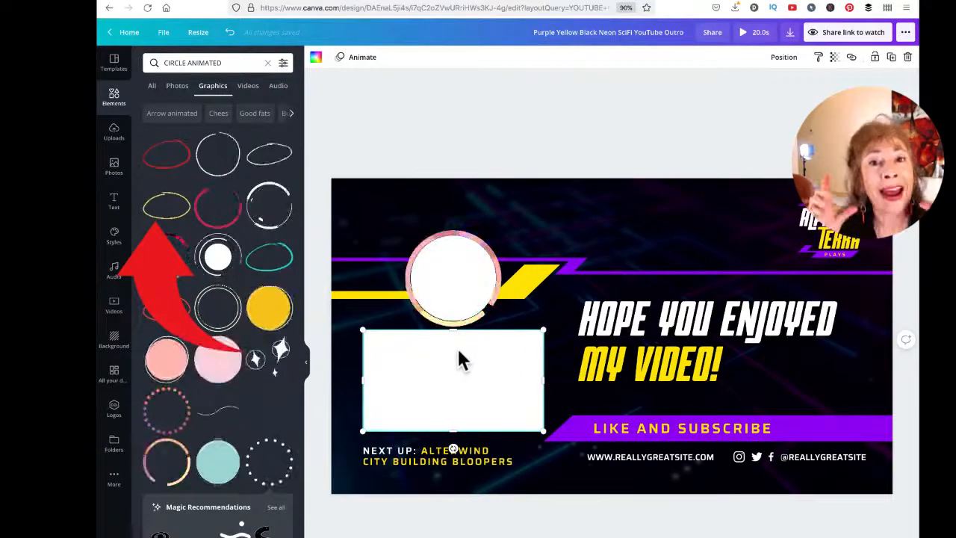
{"action": "double_click", "coordinate": [173, 63]}
{"action": "type", "text": "RECTANGLE"}
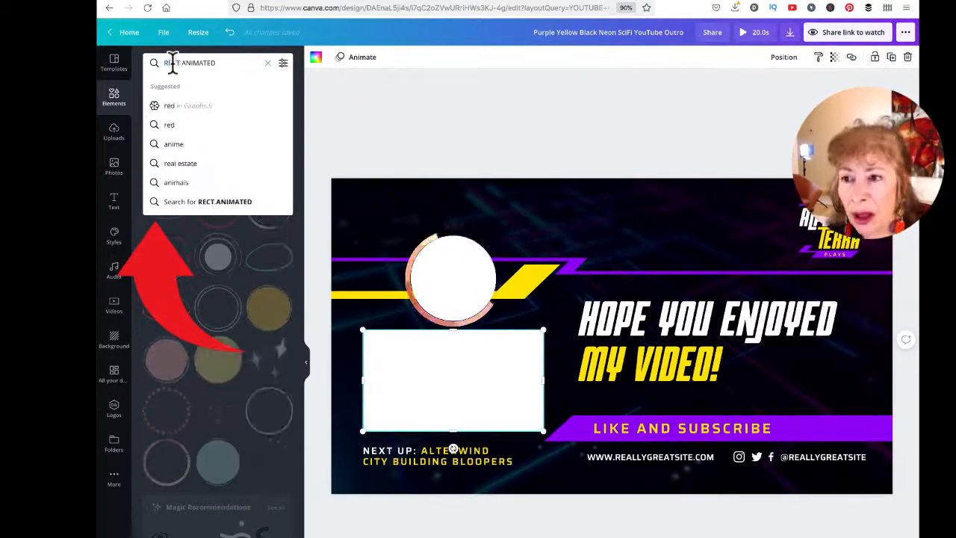
{"action": "key", "text": "Return"}
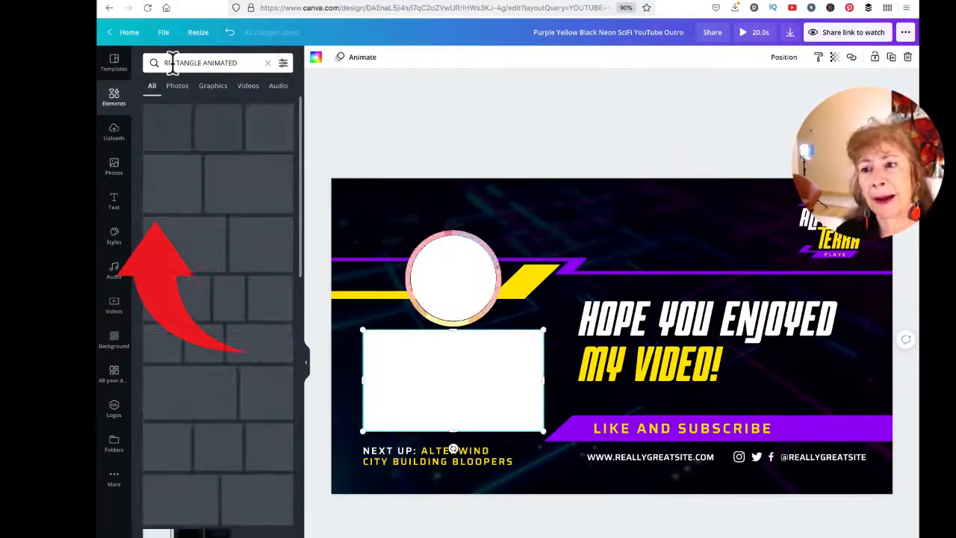
{"action": "left_click", "coordinate": [214, 87]}
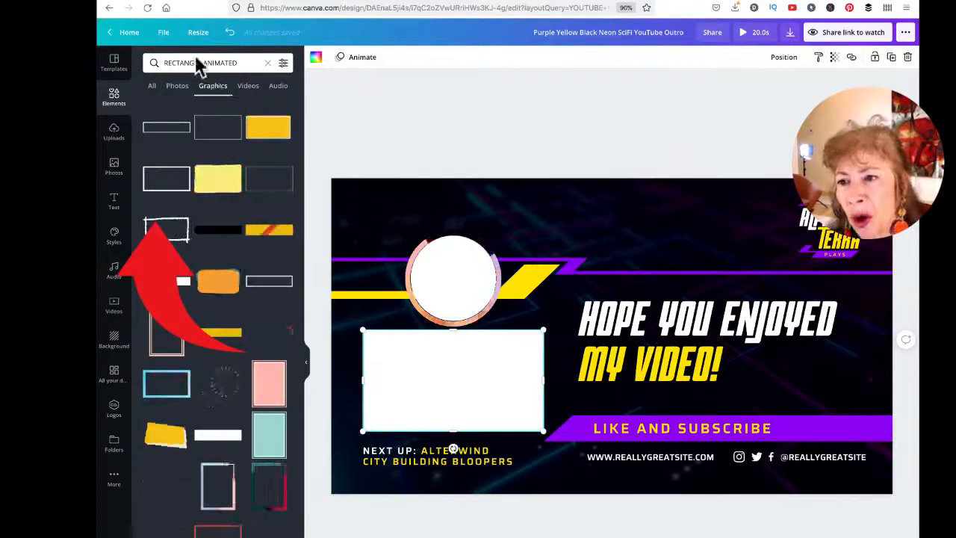
{"action": "left_click", "coordinate": [215, 184]}
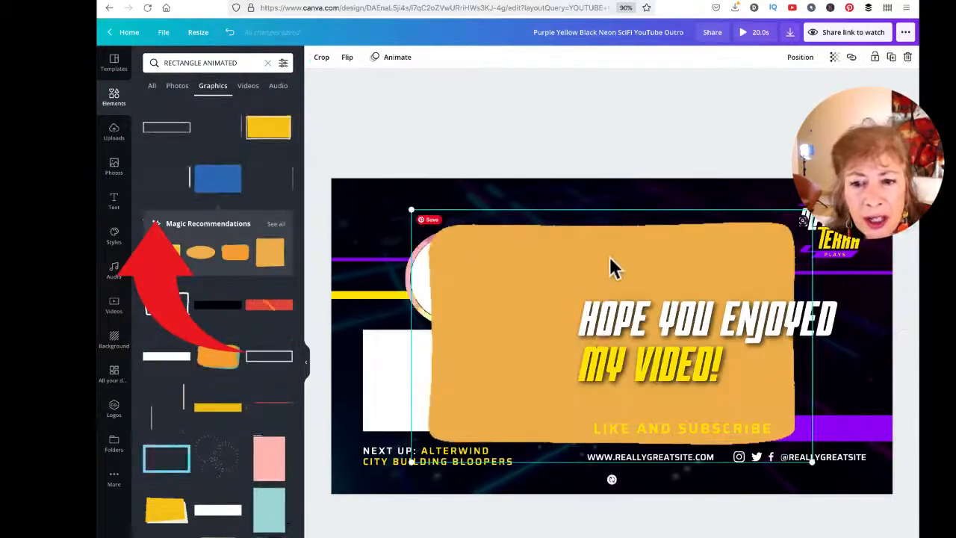
Try the filled animated rectangle at a smaller size over the white video placeholder, and delete it from the design.
{"action": "left_click_drag", "start_coordinate": [605, 255], "coordinate": [540, 244]}
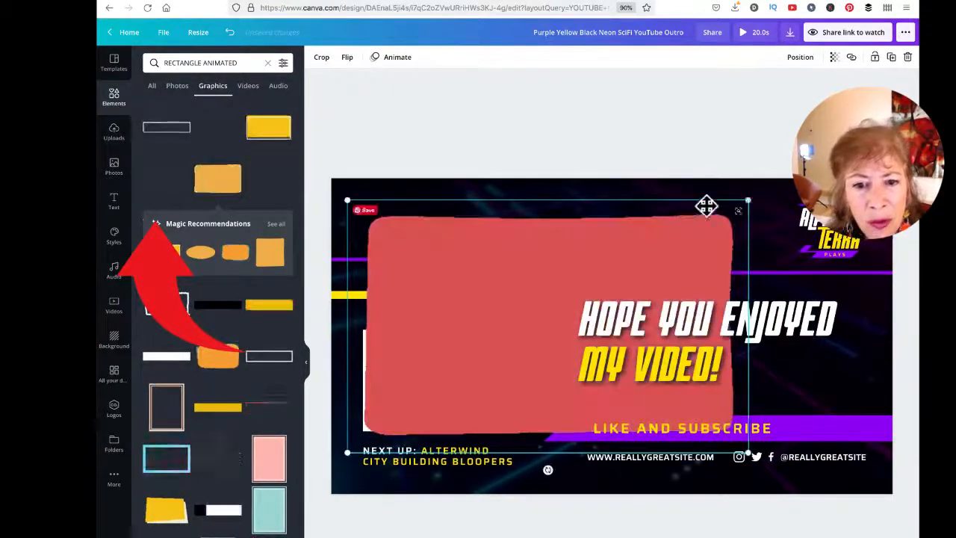
{"action": "left_click_drag", "start_coordinate": [748, 200], "coordinate": [561, 321]}
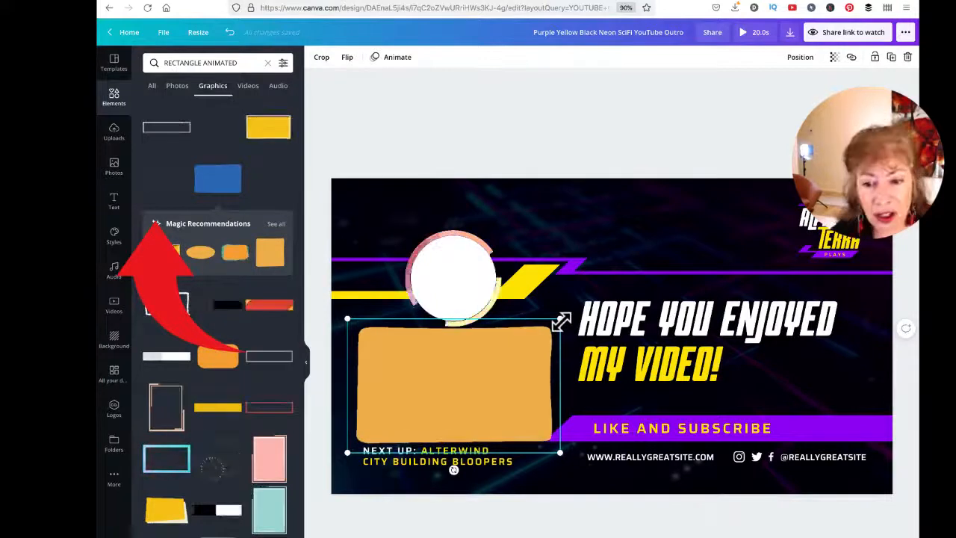
{"action": "left_click", "coordinate": [548, 475]}
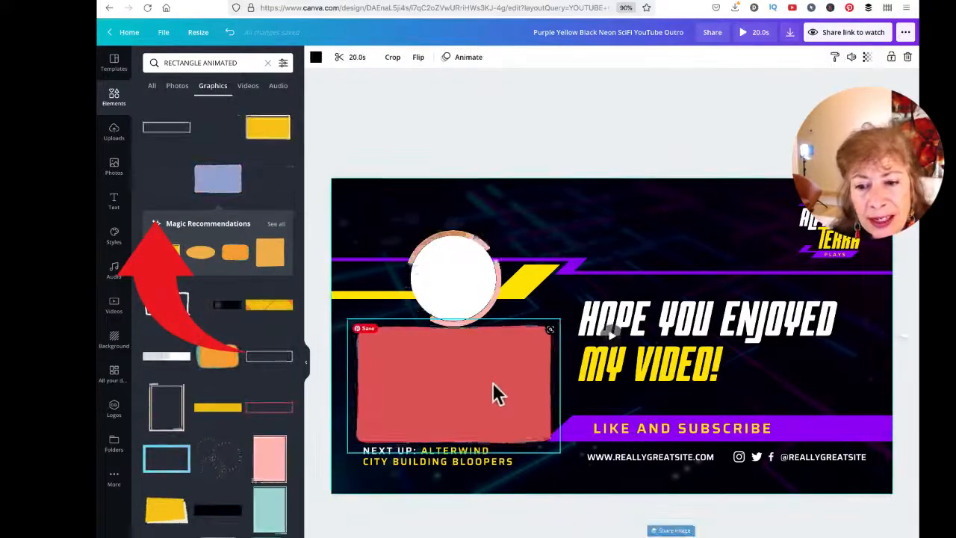
{"action": "left_click", "coordinate": [492, 383]}
{"action": "key", "text": "Delete"}
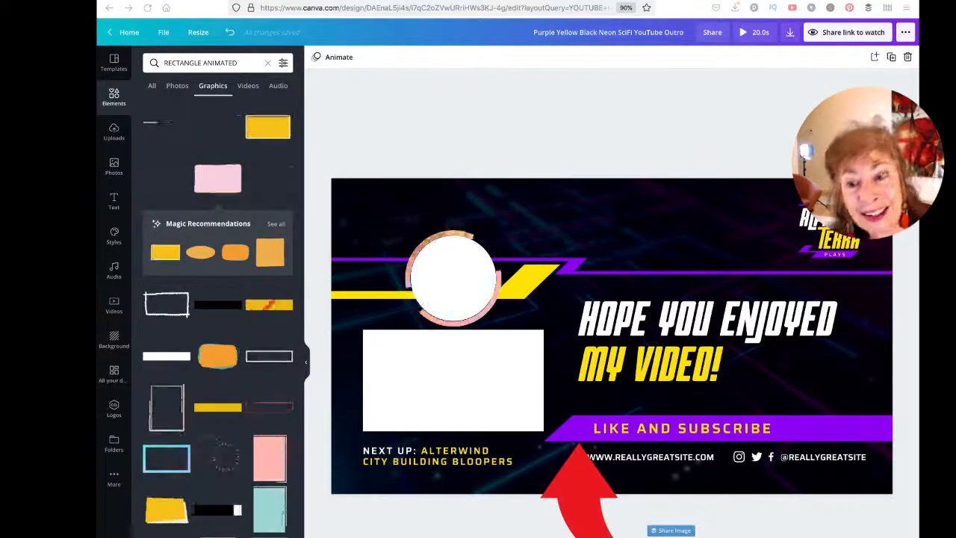
Enlarge the "NEXT UP: ALTERWIND CITY BUILDING BLOOPERS" text below the video placeholder to font size 56.1.
{"action": "left_click", "coordinate": [388, 459]}
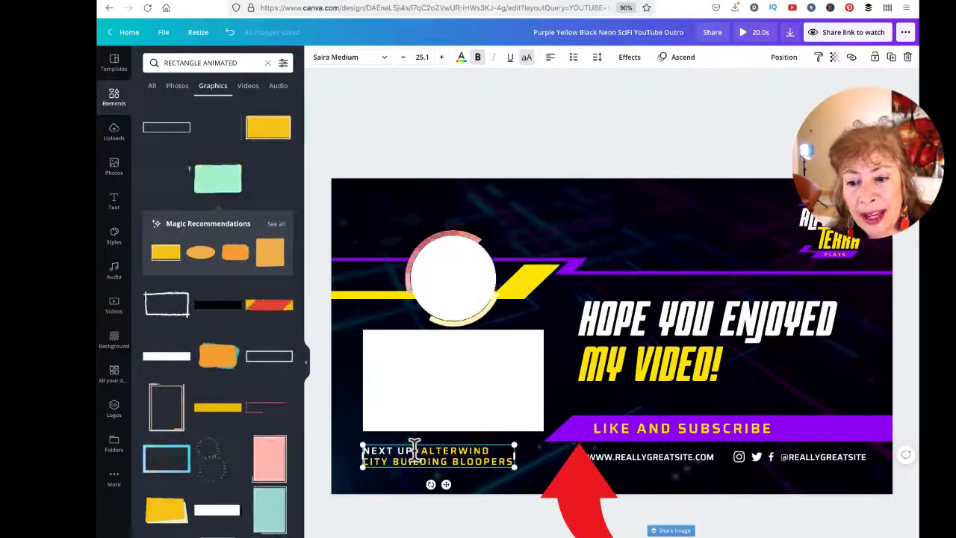
{"action": "left_click_drag", "start_coordinate": [414, 451], "coordinate": [359, 452]}
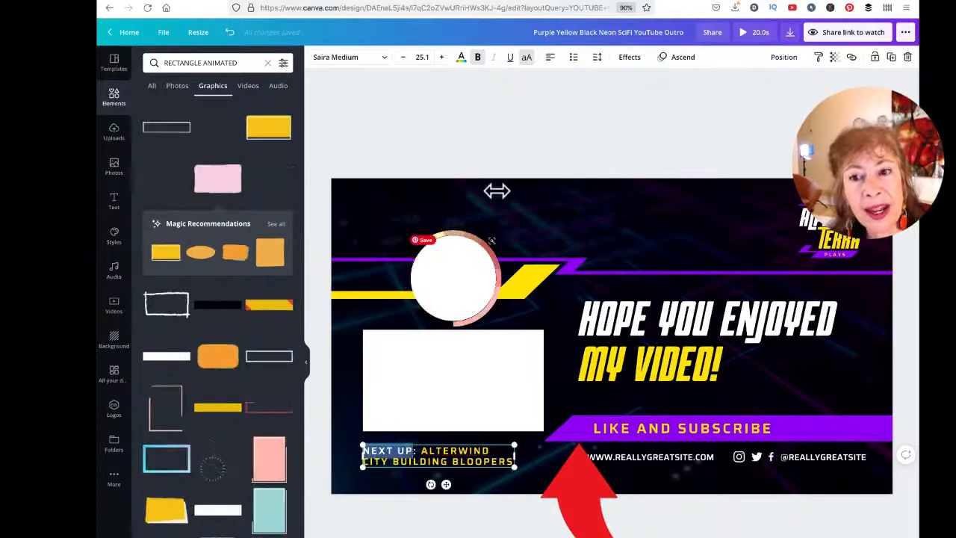
{"action": "left_click", "coordinate": [441, 58]}
{"action": "left_click", "coordinate": [441, 57]}
{"action": "left_click", "coordinate": [441, 57]}
{"action": "left_click", "coordinate": [441, 57]}
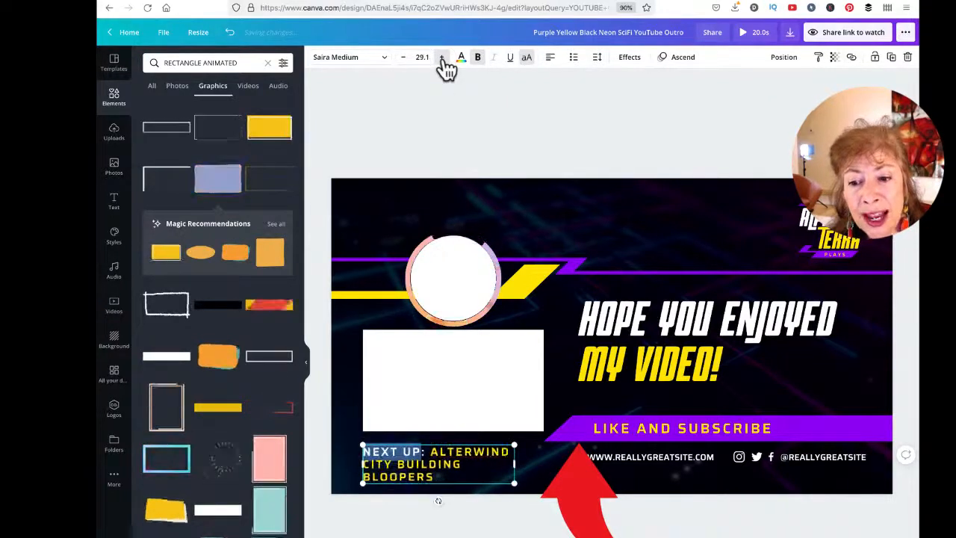
{"action": "left_click", "coordinate": [441, 57]}
{"action": "left_click", "coordinate": [442, 57]}
{"action": "left_click", "coordinate": [441, 58]}
{"action": "left_click", "coordinate": [441, 57]}
{"action": "left_click", "coordinate": [441, 57]}
{"action": "left_click", "coordinate": [441, 58]}
{"action": "left_click", "coordinate": [441, 57]}
{"action": "left_click", "coordinate": [441, 58]}
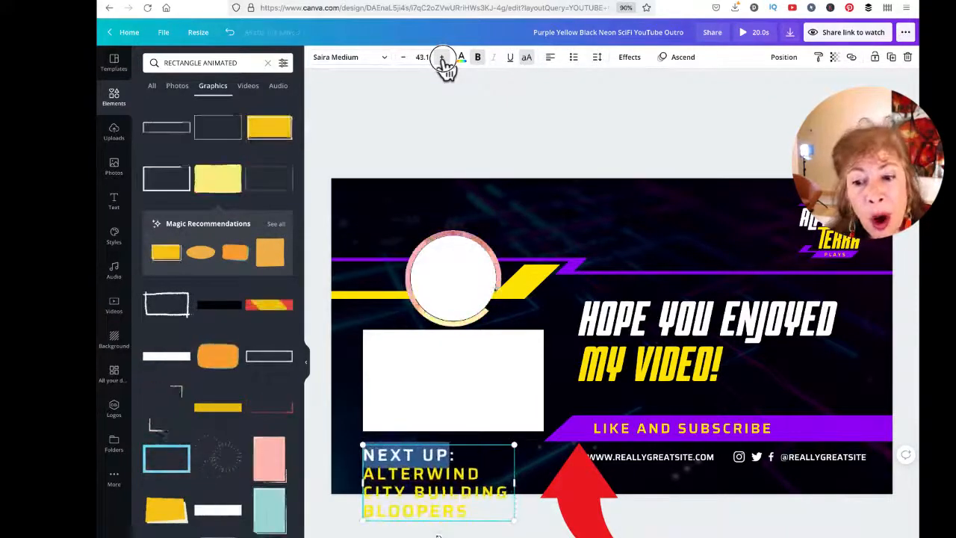
{"action": "left_click", "coordinate": [441, 58]}
{"action": "left_click", "coordinate": [442, 58]}
{"action": "left_click", "coordinate": [442, 58]}
{"action": "left_click", "coordinate": [441, 57]}
{"action": "left_click", "coordinate": [441, 58]}
{"action": "left_click", "coordinate": [441, 57]}
{"action": "left_click", "coordinate": [441, 57]}
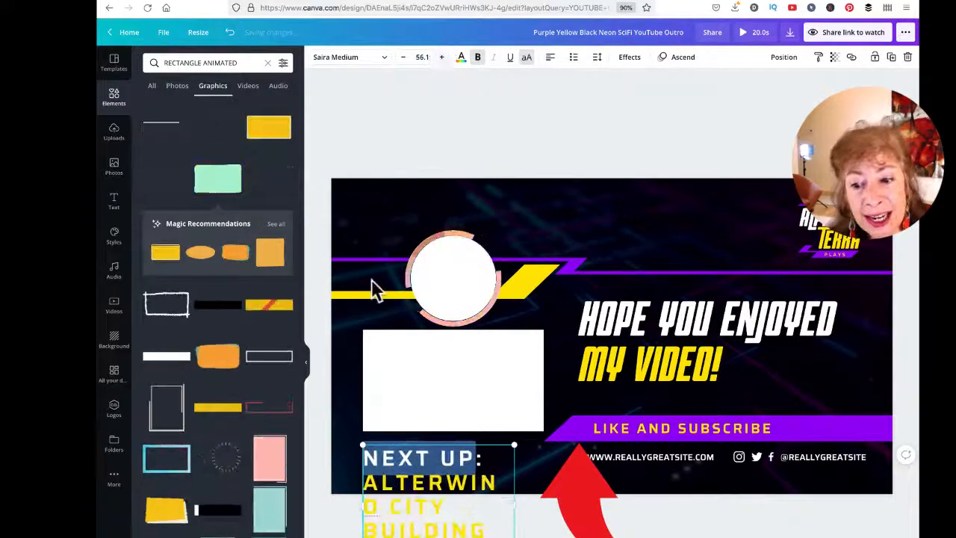
Remove the colon and the yellow "ALTERWIND CITY BUILDING BLOOPERS" wording, and narrow the text box around "NEXT UP".
{"action": "left_click", "coordinate": [379, 489]}
{"action": "left_click_drag", "start_coordinate": [364, 482], "coordinate": [485, 531]}
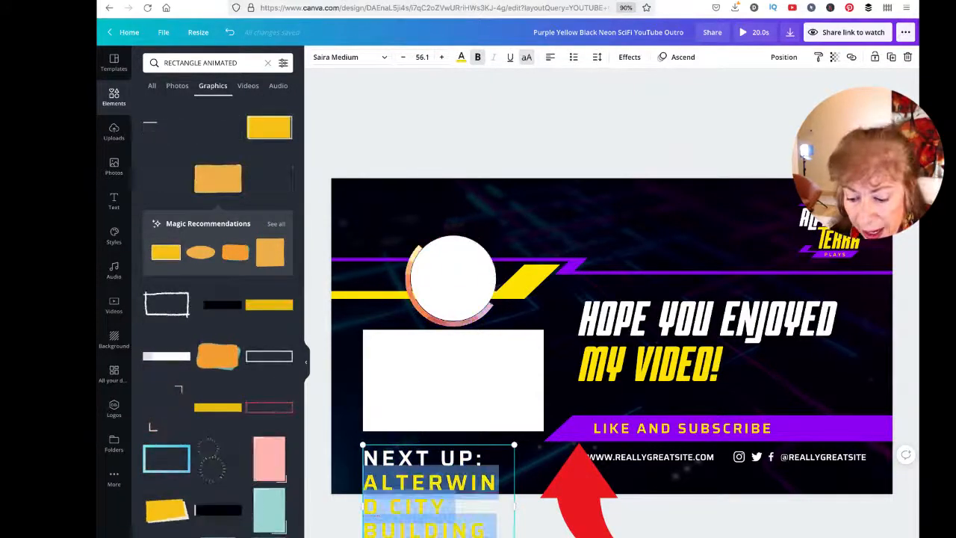
{"action": "key", "text": "BackSpace"}
{"action": "key", "text": "BackSpace"}
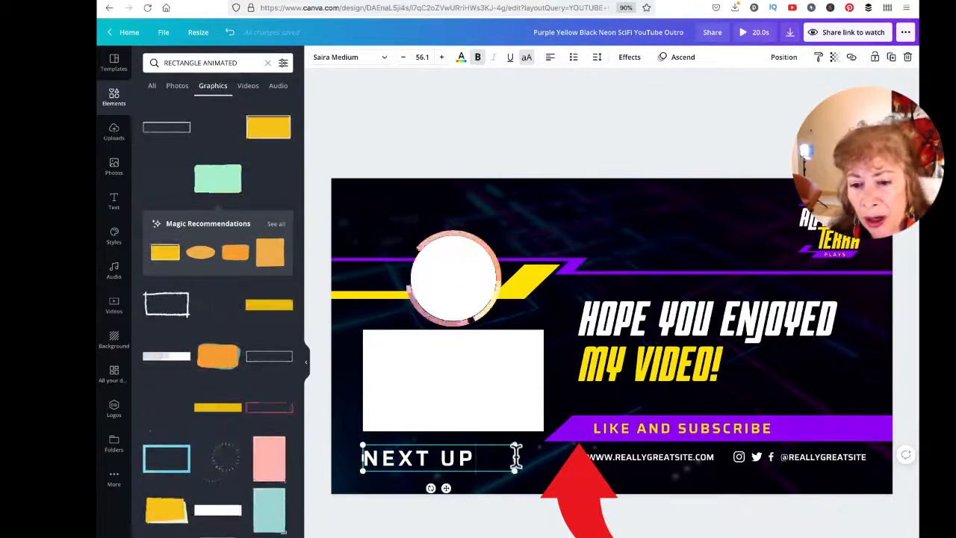
{"action": "left_click_drag", "start_coordinate": [514, 457], "coordinate": [478, 453]}
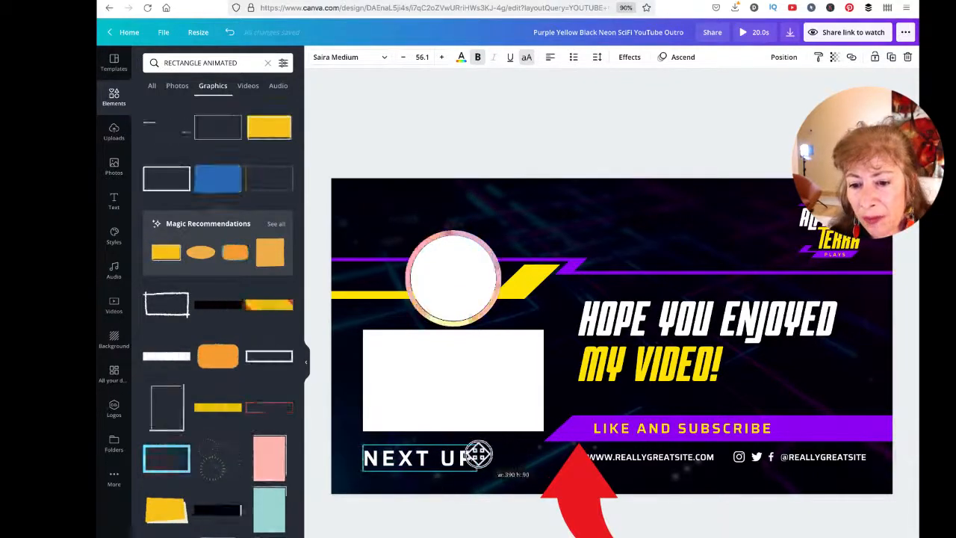
Replace "NEXT UP" with "WATCH NEXT" and widen the text box so the wording fits on one line.
{"action": "double_click", "coordinate": [396, 457]}
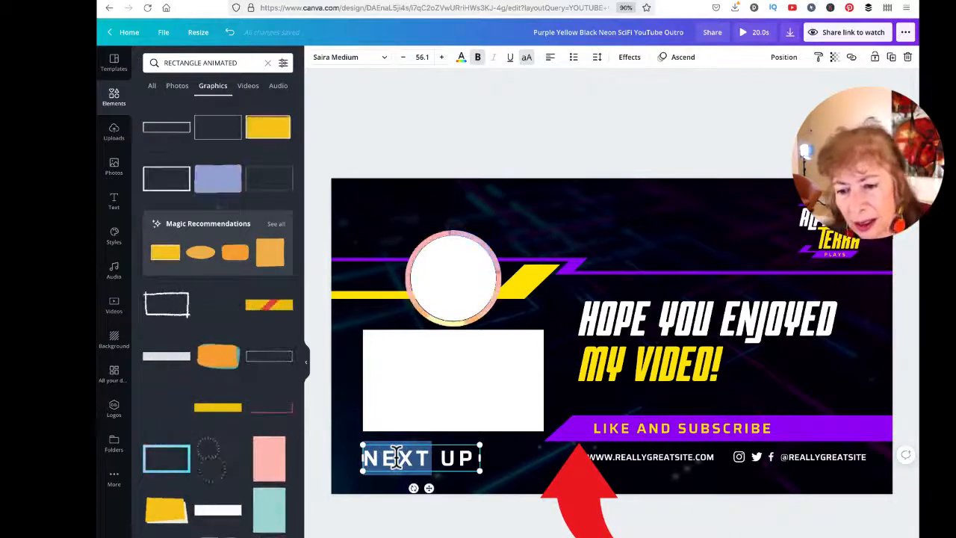
{"action": "type", "text": "WAT"}
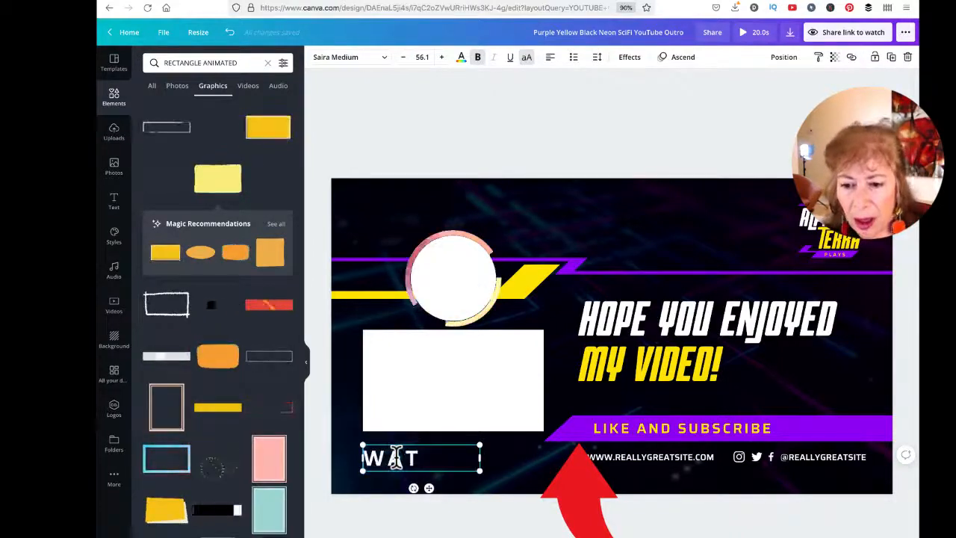
{"action": "type", "text": "CH NEXT"}
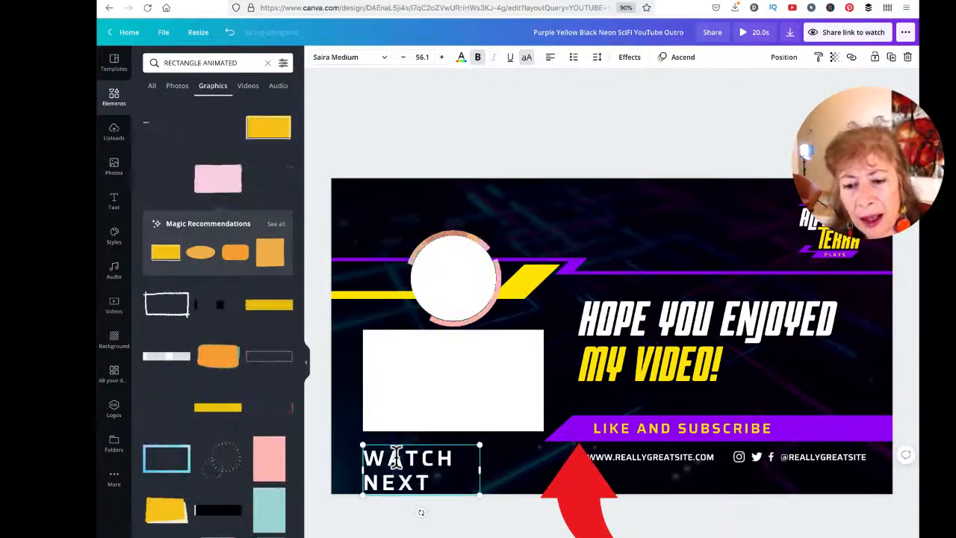
{"action": "left_click_drag", "start_coordinate": [480, 469], "coordinate": [547, 472]}
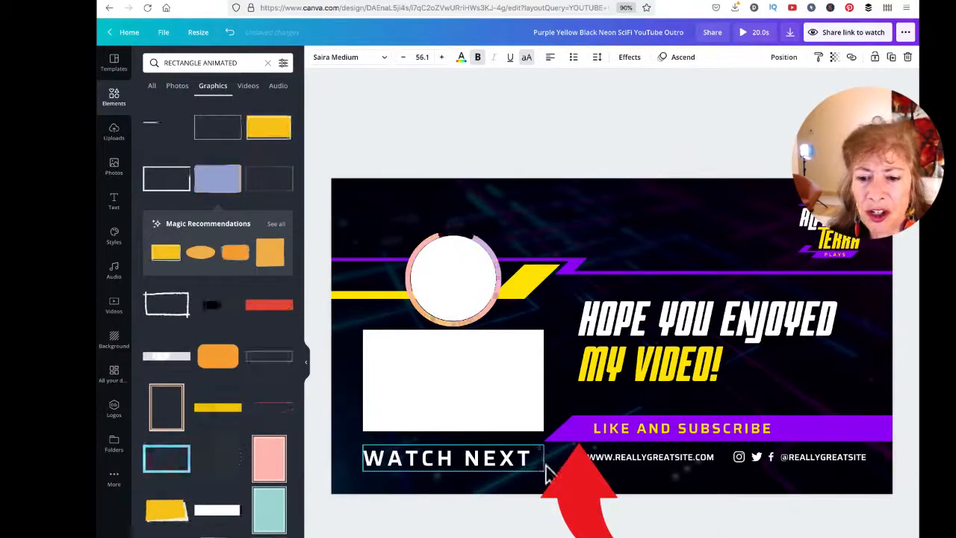
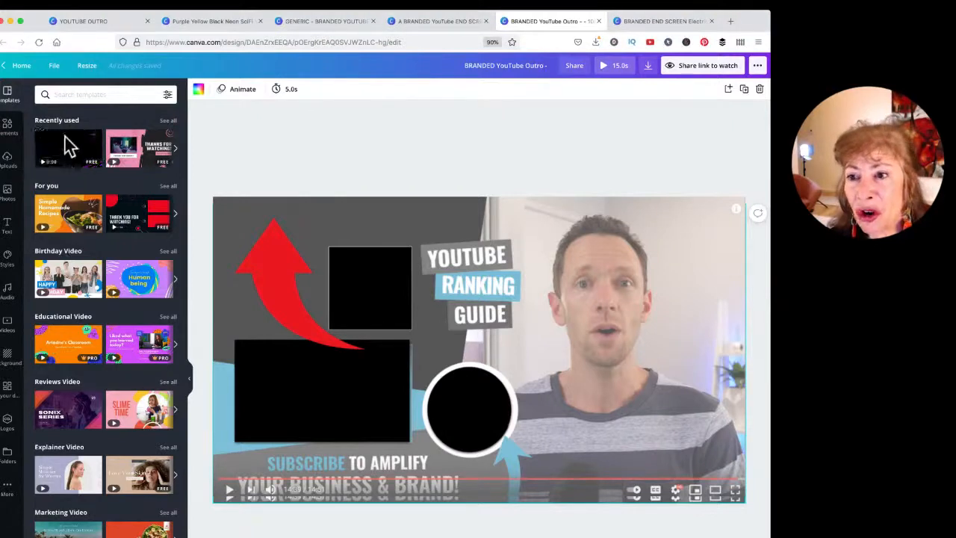
In the BRANDED YouTube Outro design, search the elements for "SQUARE ANIMATED" and limit the results to graphics.
{"action": "left_click", "coordinate": [8, 129]}
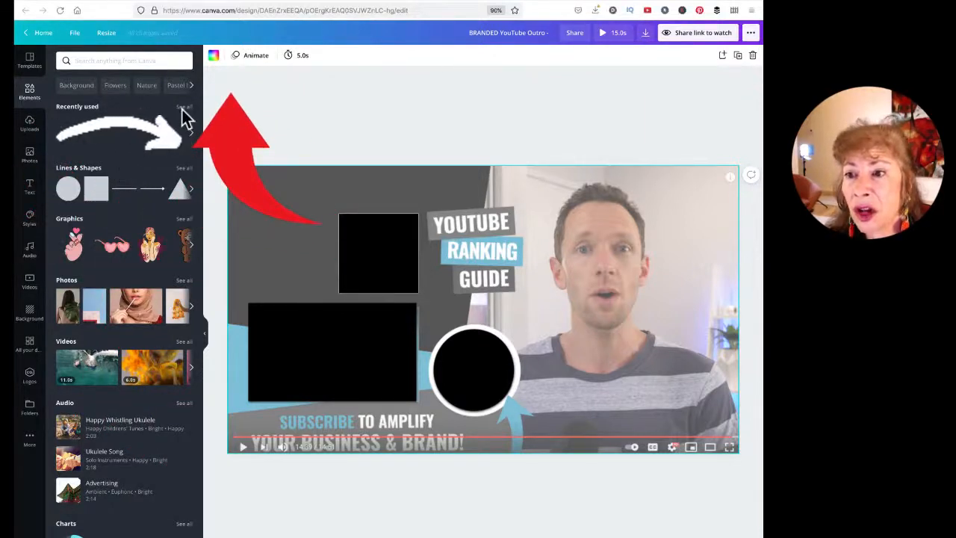
{"action": "left_click", "coordinate": [184, 168]}
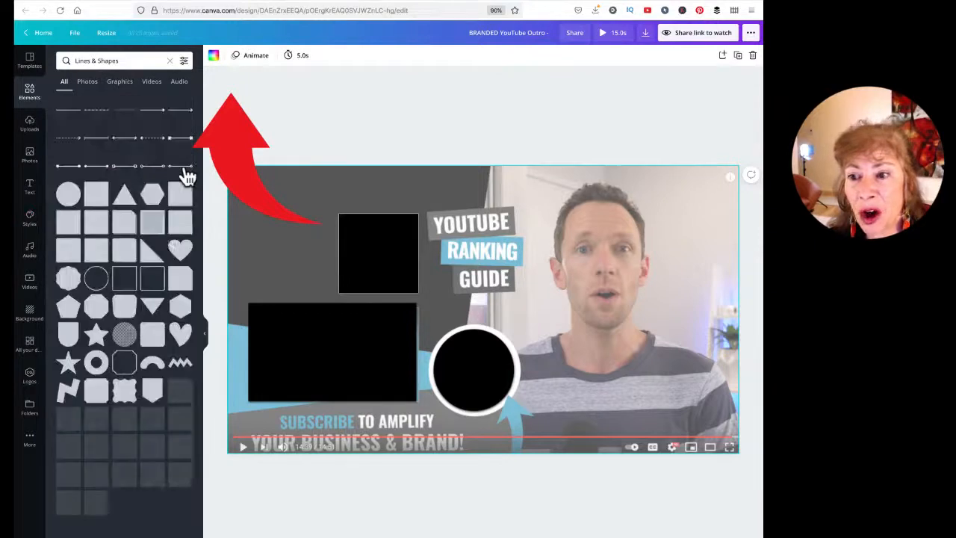
{"action": "left_click", "coordinate": [138, 62]}
{"action": "left_click_drag", "start_coordinate": [138, 62], "coordinate": [26, 56]}
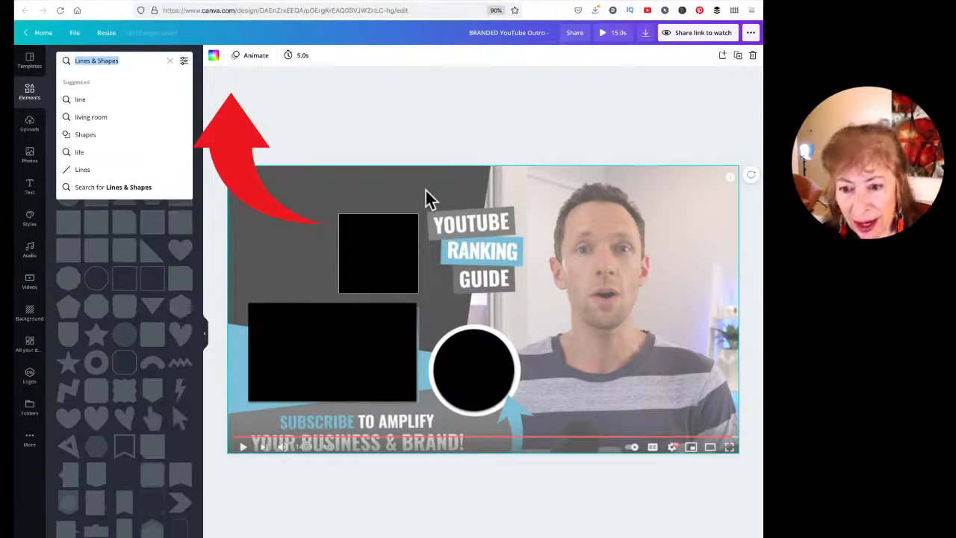
{"action": "type", "text": "sq"}
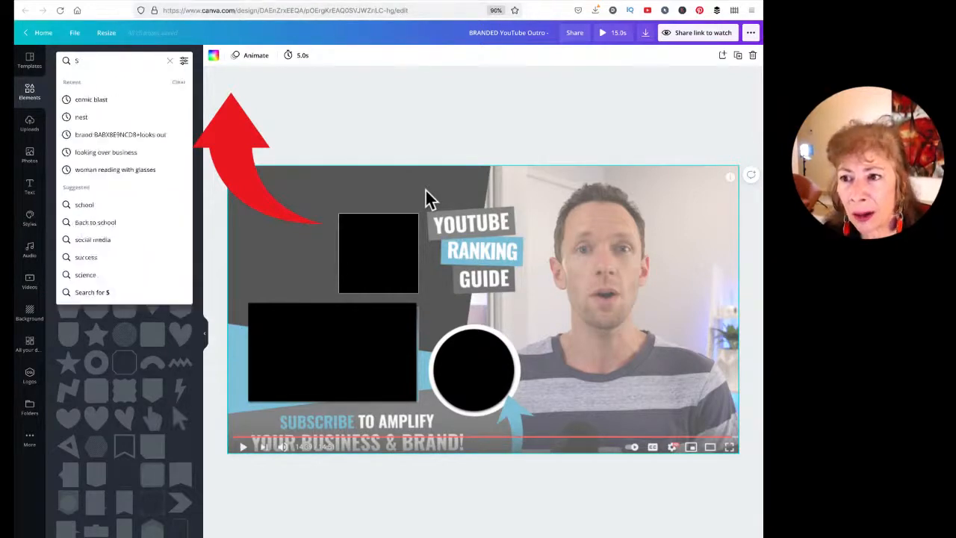
{"action": "type", "text": "UARE A"}
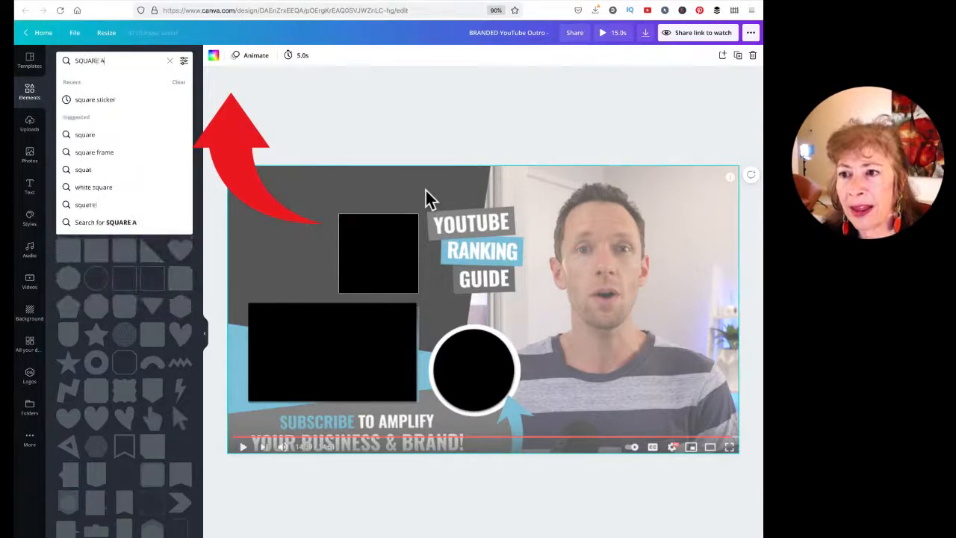
{"action": "type", "text": "NIMATED"}
{"action": "key", "text": "Return"}
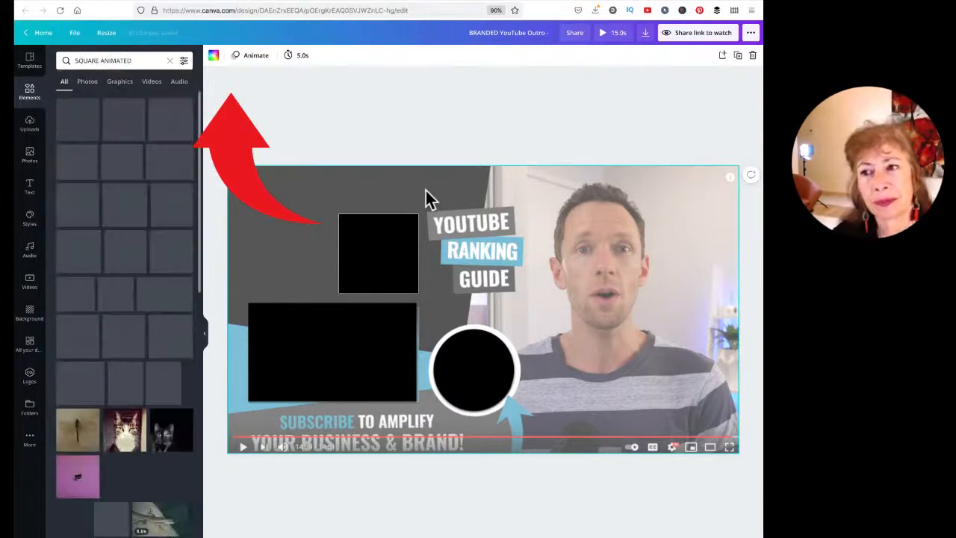
{"action": "left_click", "coordinate": [119, 82]}
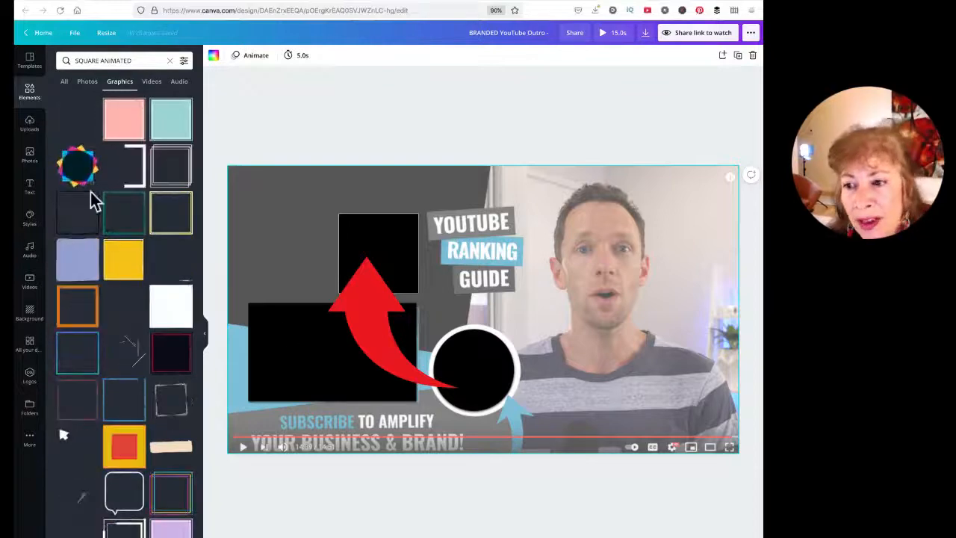
Add the yellow animated square with the white frame, and shrink it into the design's upper-left corner.
{"action": "left_click", "coordinate": [129, 261]}
{"action": "left_click_drag", "start_coordinate": [486, 305], "coordinate": [343, 268]}
{"action": "left_click_drag", "start_coordinate": [462, 395], "coordinate": [388, 324]}
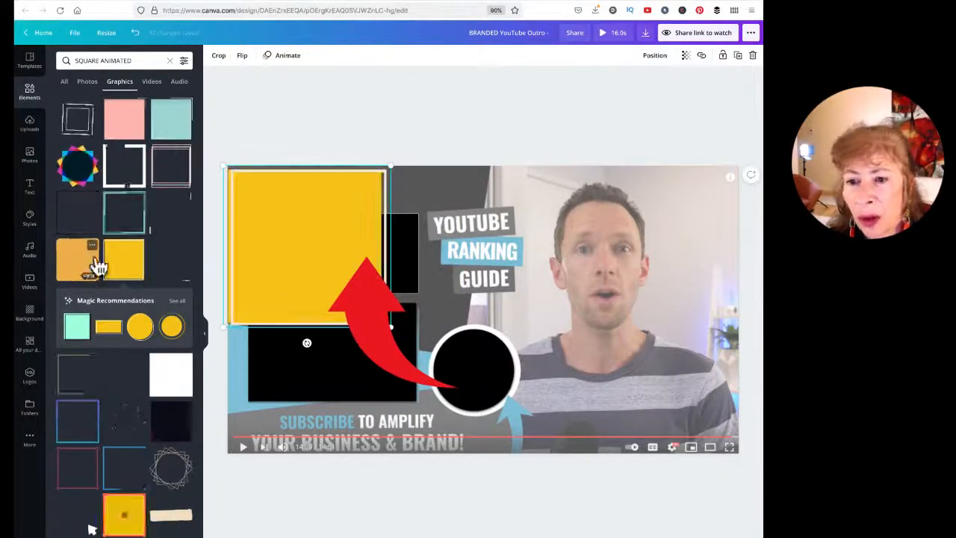
Add the rough-edged, colour-changing animated square, and shrink and position it over the large black video placeholder.
{"action": "left_click", "coordinate": [95, 268]}
{"action": "left_click_drag", "start_coordinate": [530, 342], "coordinate": [373, 384]}
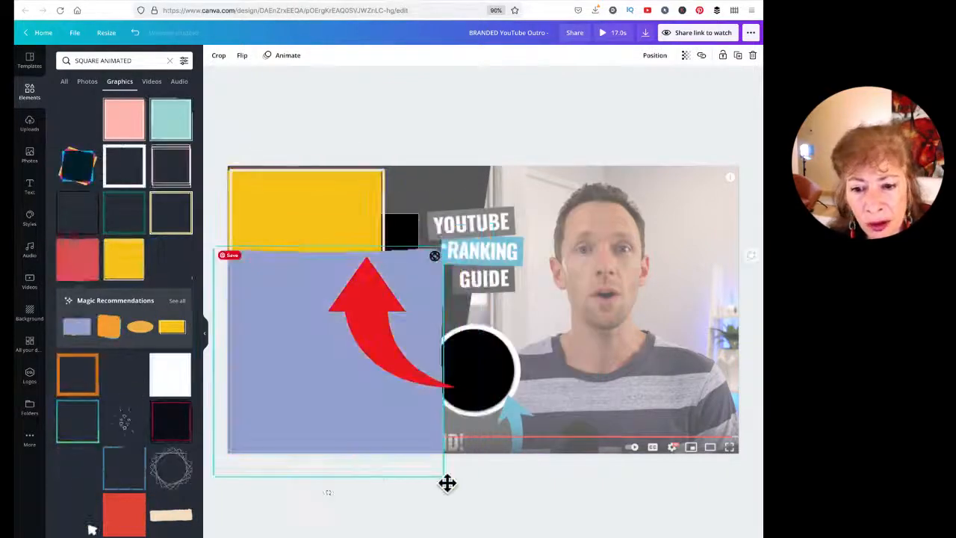
{"action": "left_click_drag", "start_coordinate": [445, 477], "coordinate": [441, 381]}
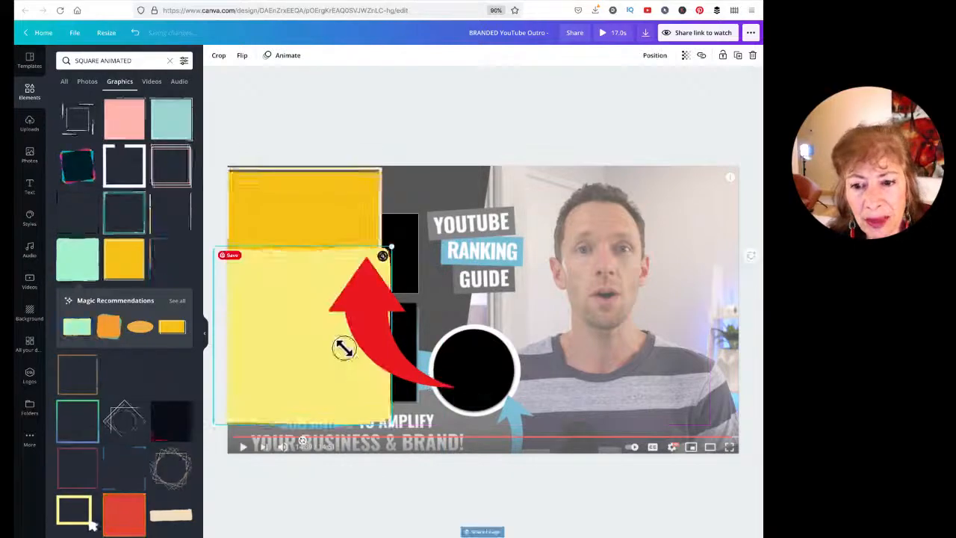
{"action": "left_click_drag", "start_coordinate": [344, 346], "coordinate": [371, 329]}
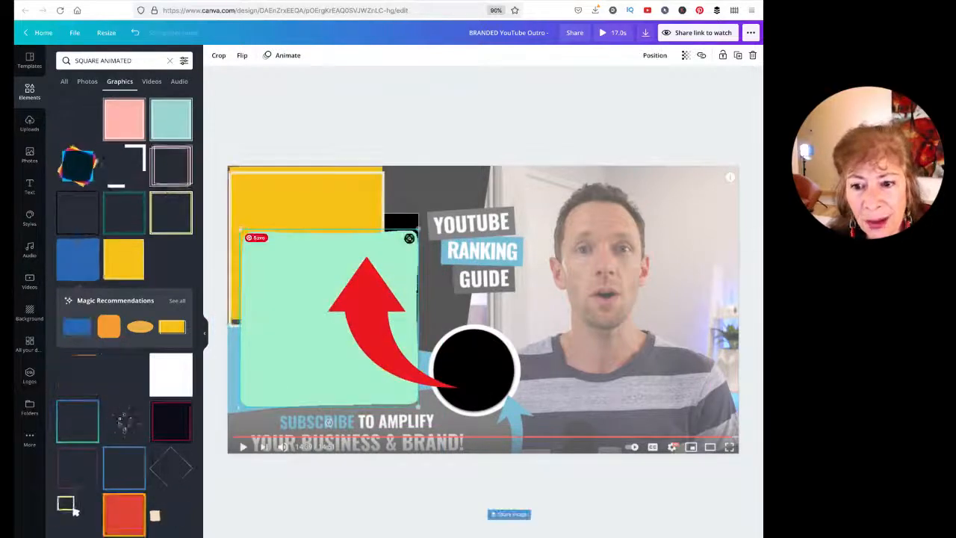
Delete the white-framed yellow animated square from the design.
{"action": "left_click", "coordinate": [352, 202]}
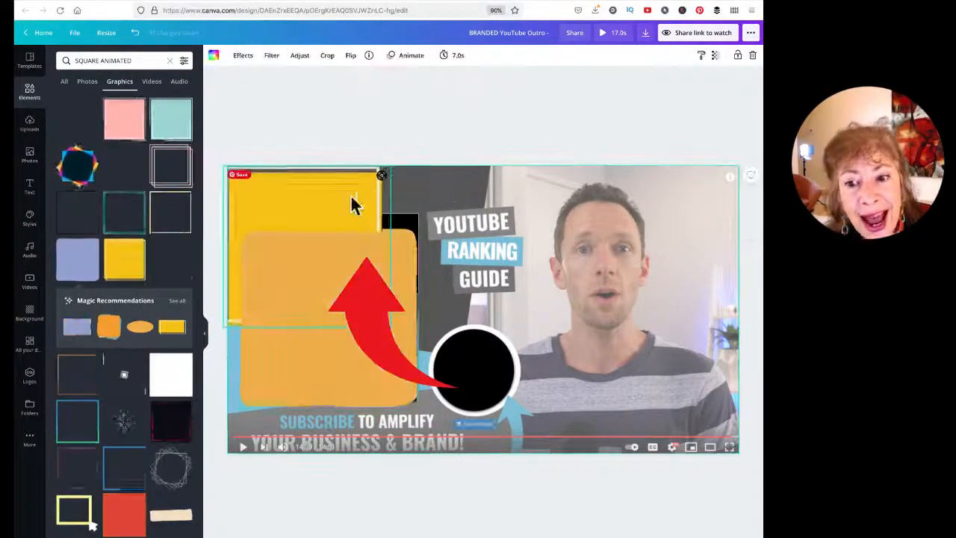
{"action": "key", "text": "Delete"}
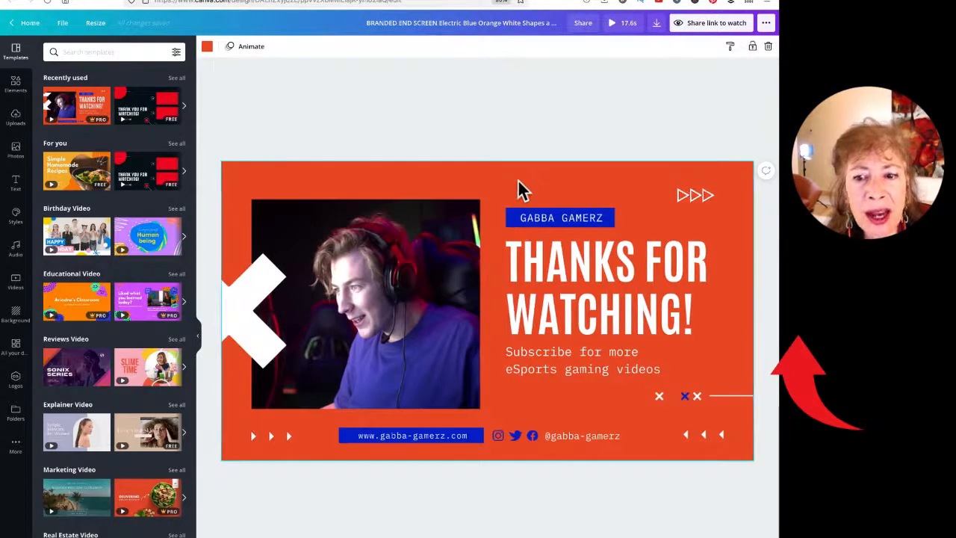
Play a preview of the orange "THANKS FOR WATCHING!" end screen design to examine its animations.
{"action": "left_click", "coordinate": [548, 226]}
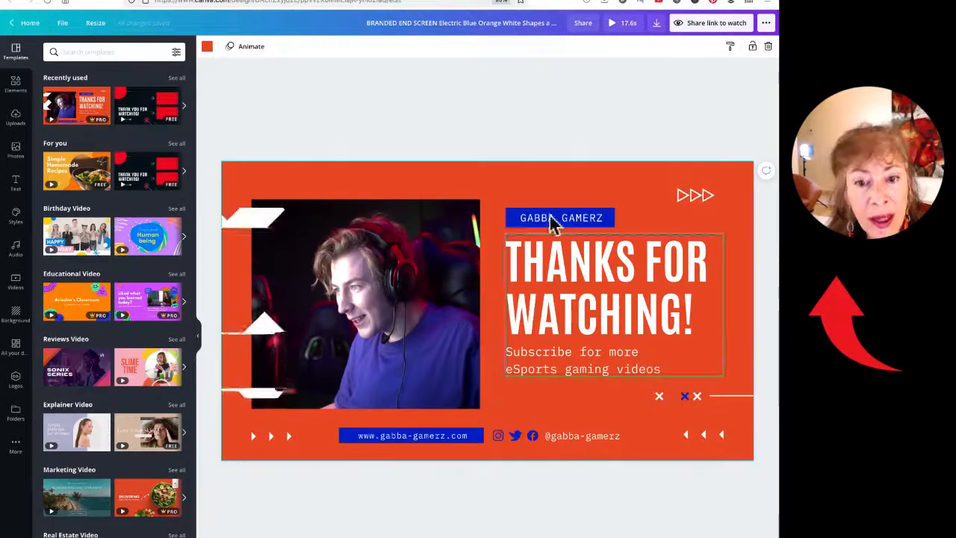
{"action": "left_click", "coordinate": [610, 24]}
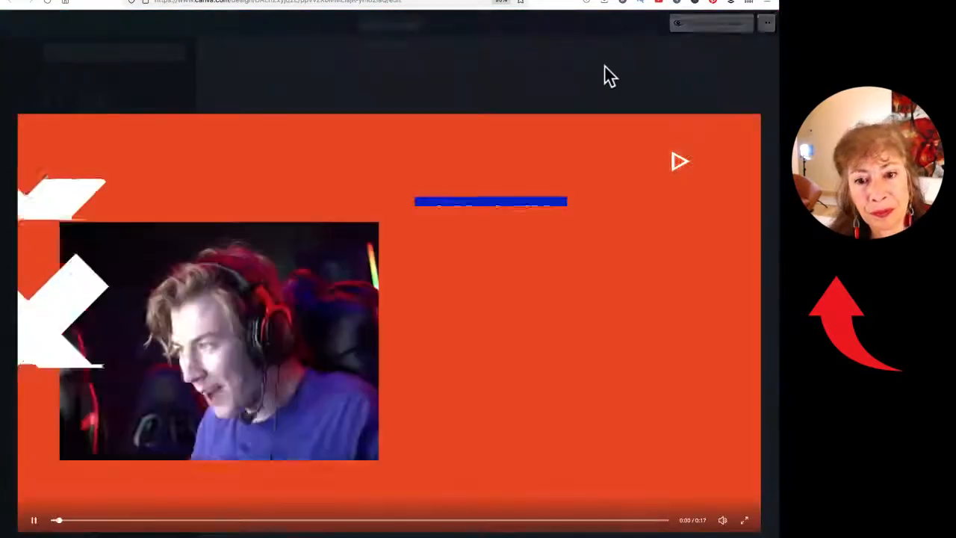